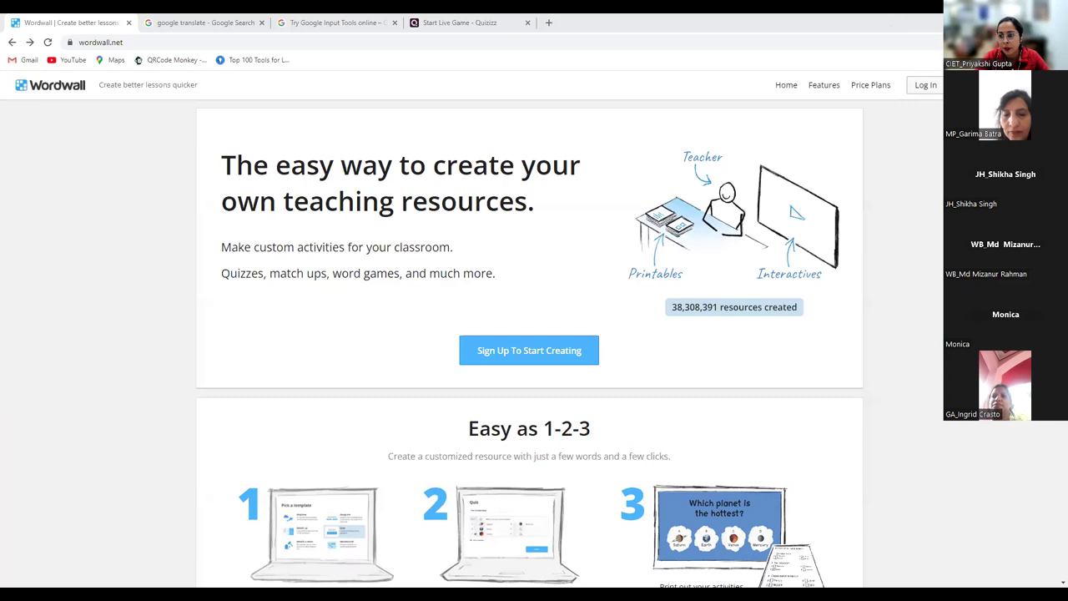
# Step: Sign in to Wordwall with a Google account and open the list of own activities
pyautogui.click(529, 350)
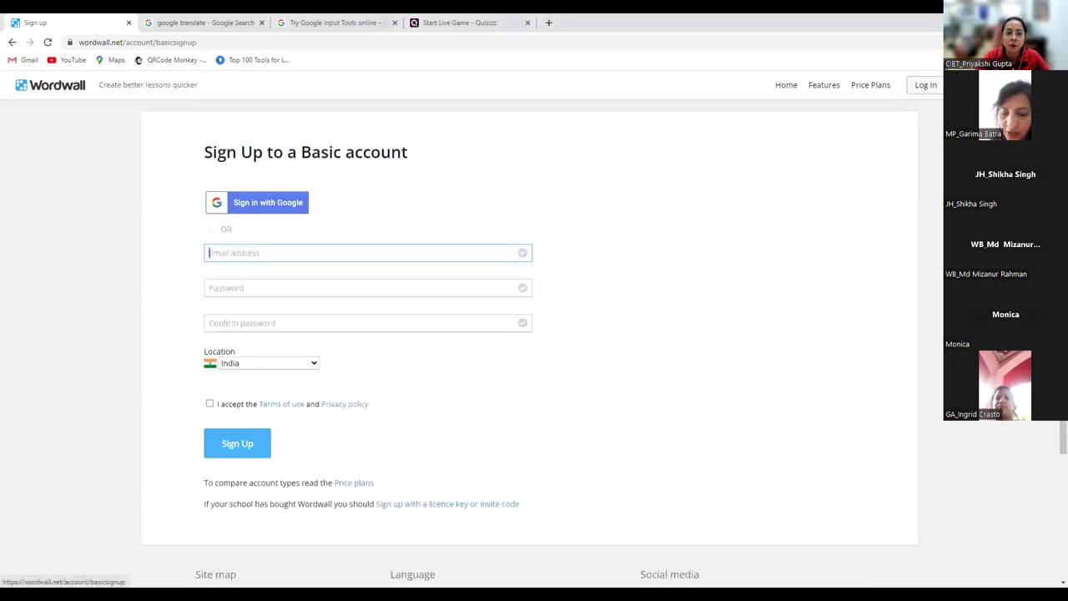
pyautogui.click(235, 209)
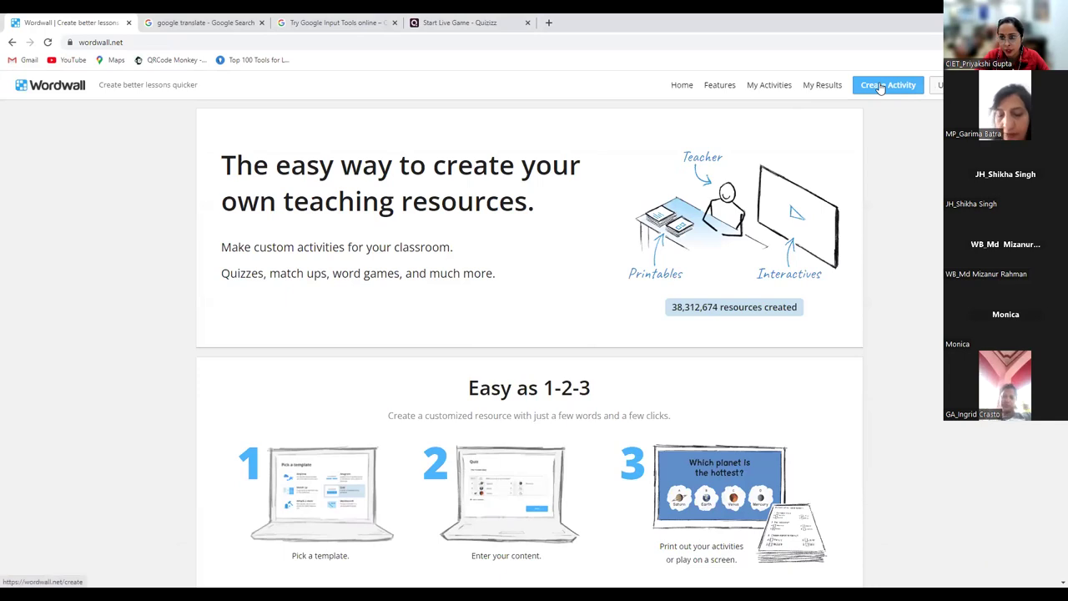
pyautogui.click(761, 94)
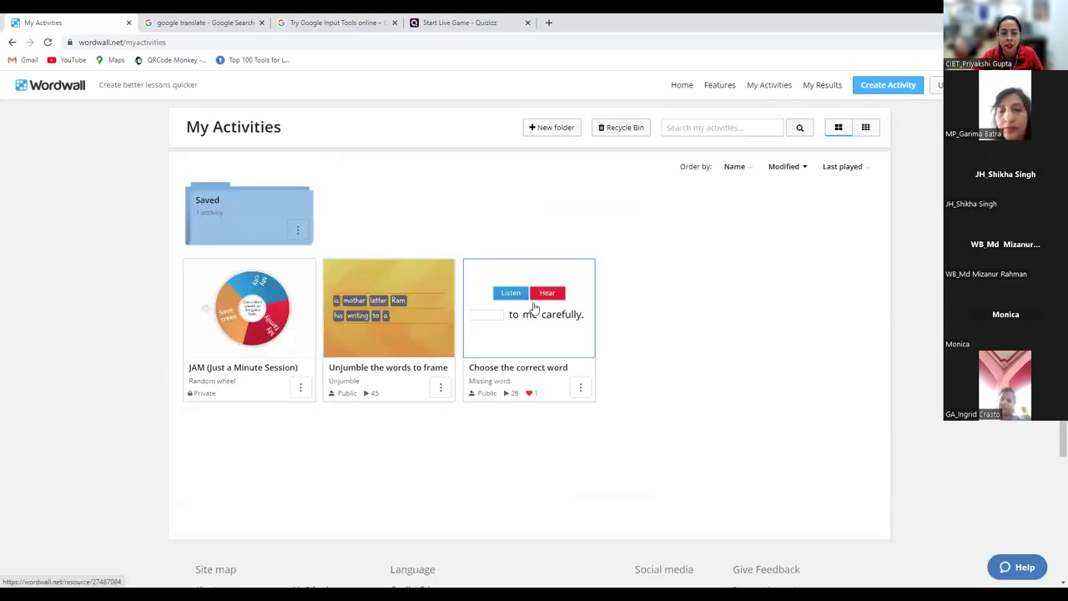
# Step: Look over the existing Unjumble activity and the activity templates listed on the home page
pyautogui.click(424, 329)
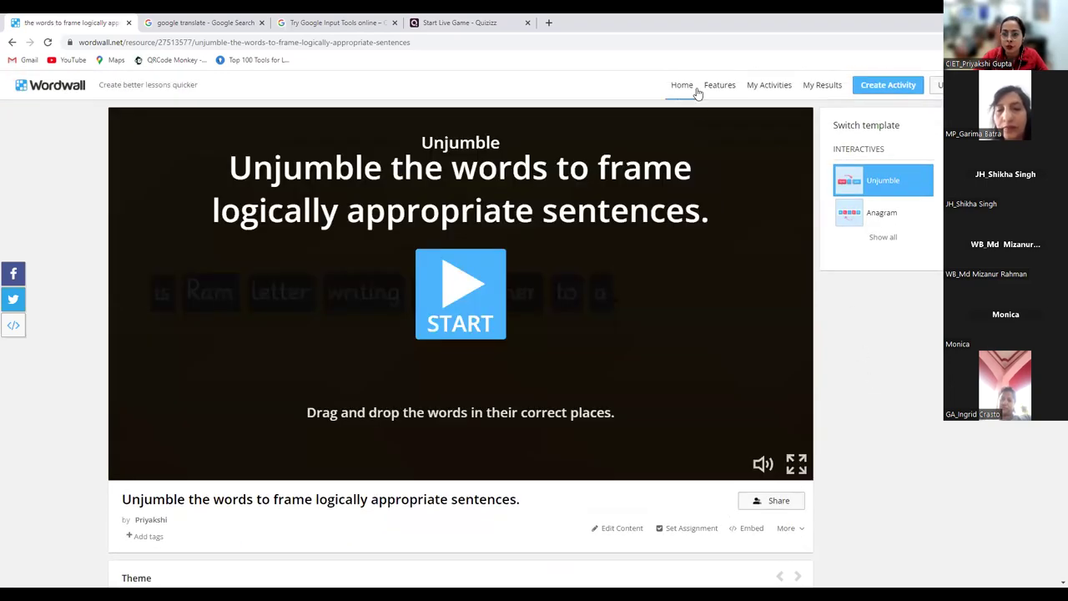
pyautogui.click(763, 88)
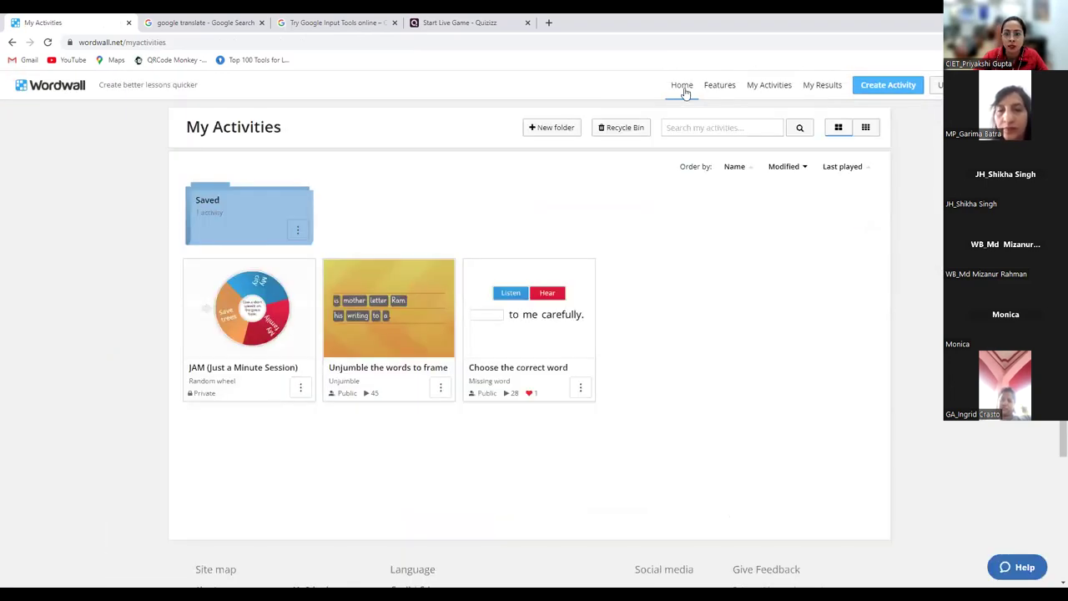
pyautogui.click(683, 87)
pyautogui.scroll(-10, 501, 334)
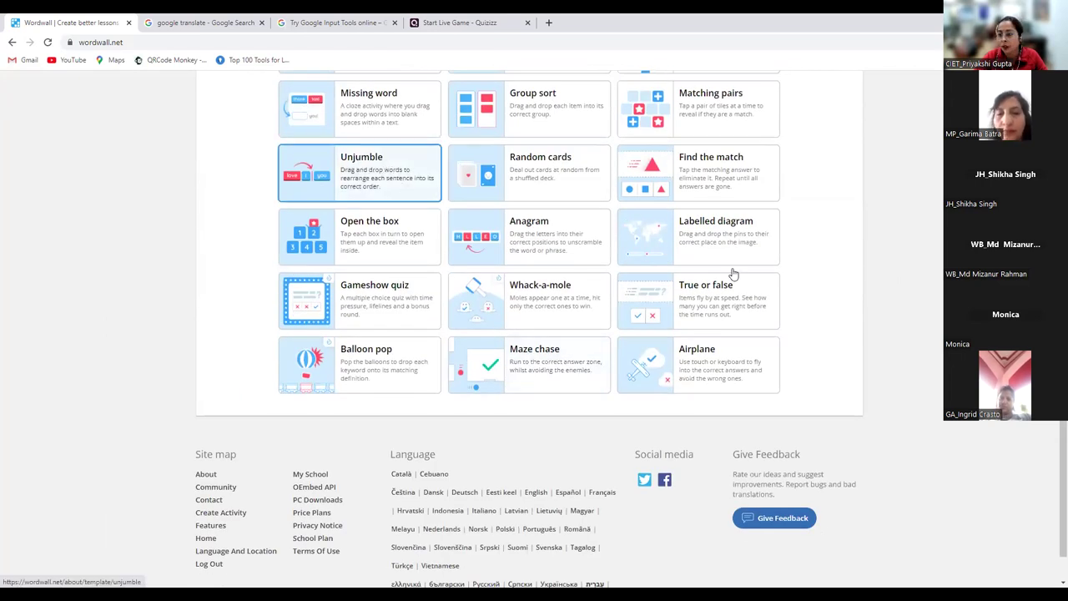
pyautogui.scroll(10, 722, 200)
# Step: Open the Unjumble activity from the own activities and start editing its content
pyautogui.click(769, 84)
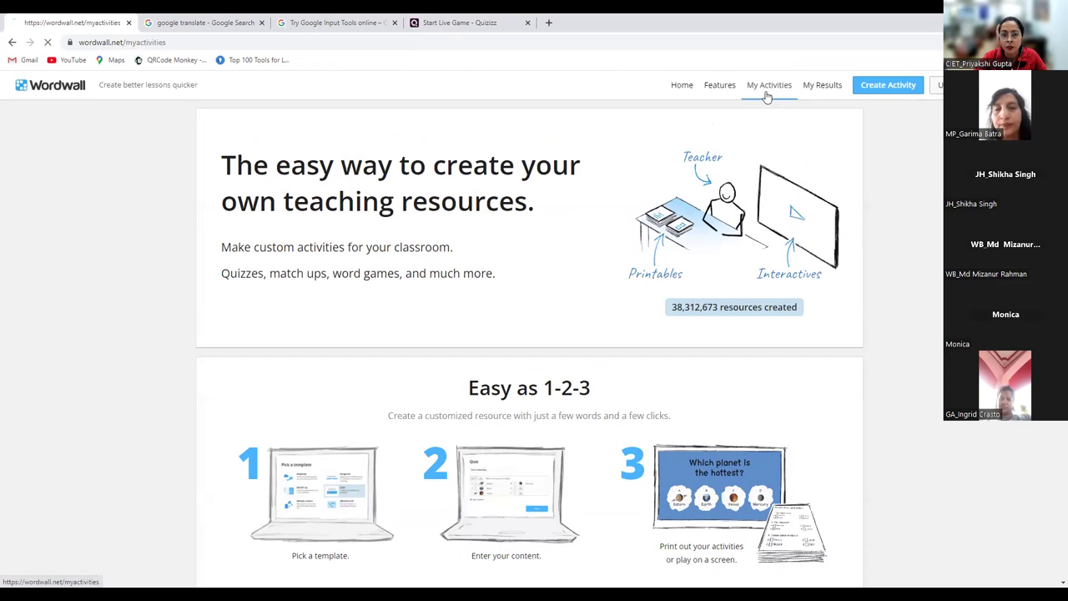
pyautogui.click(406, 338)
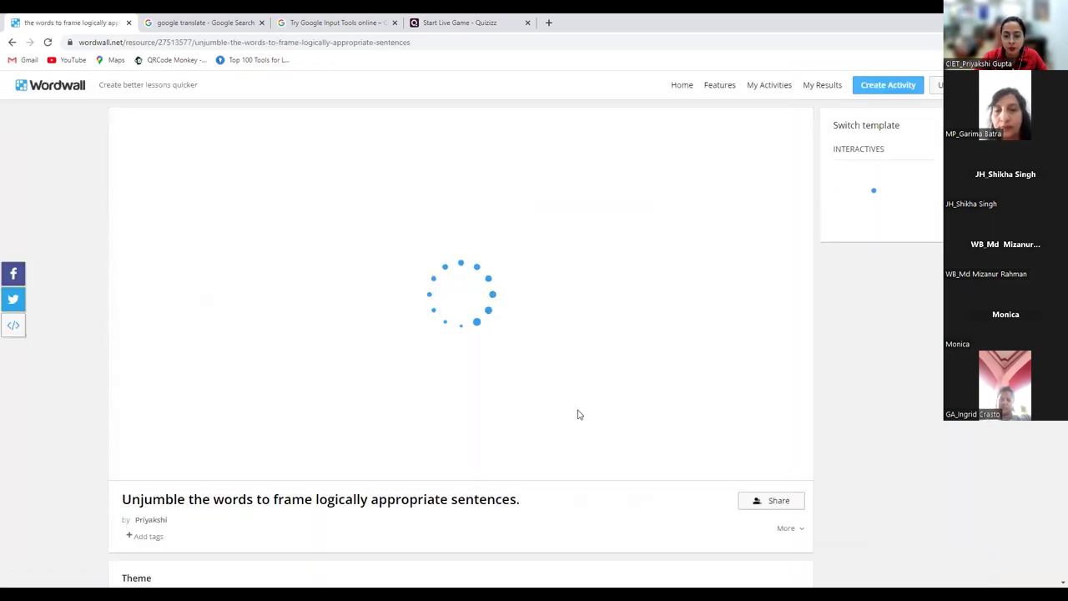
pyautogui.scroll(-2, 578, 414)
pyautogui.click(613, 362)
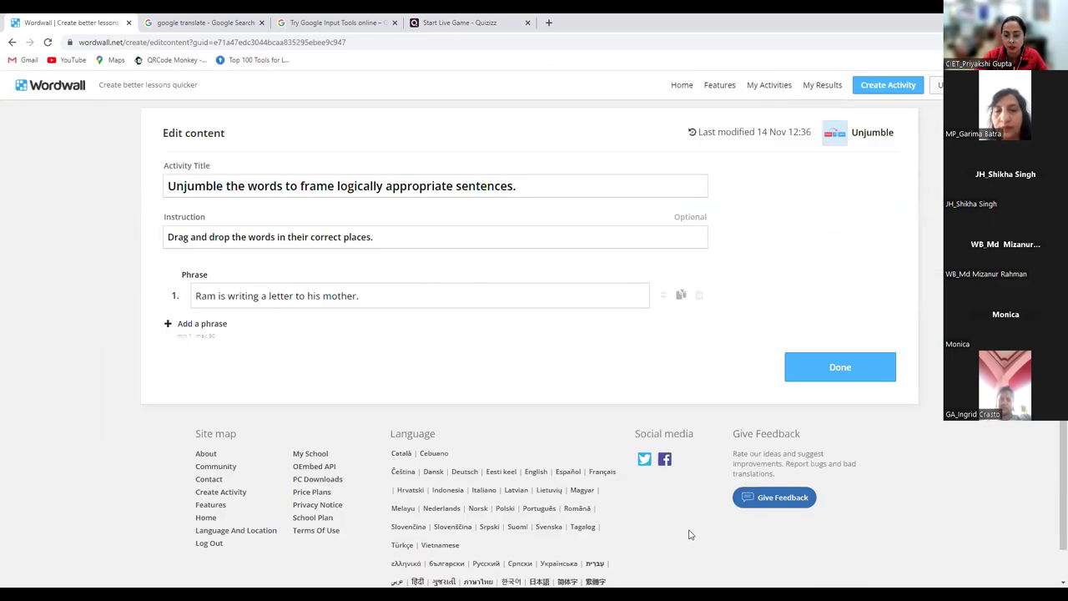
pyautogui.click(12, 42)
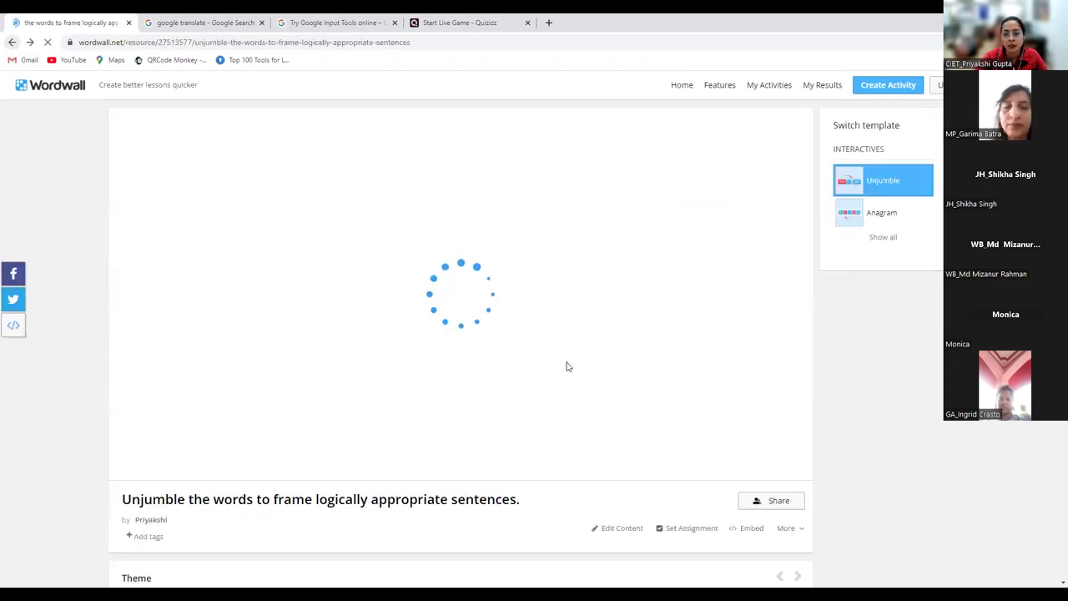
pyautogui.scroll(-1, 614, 535)
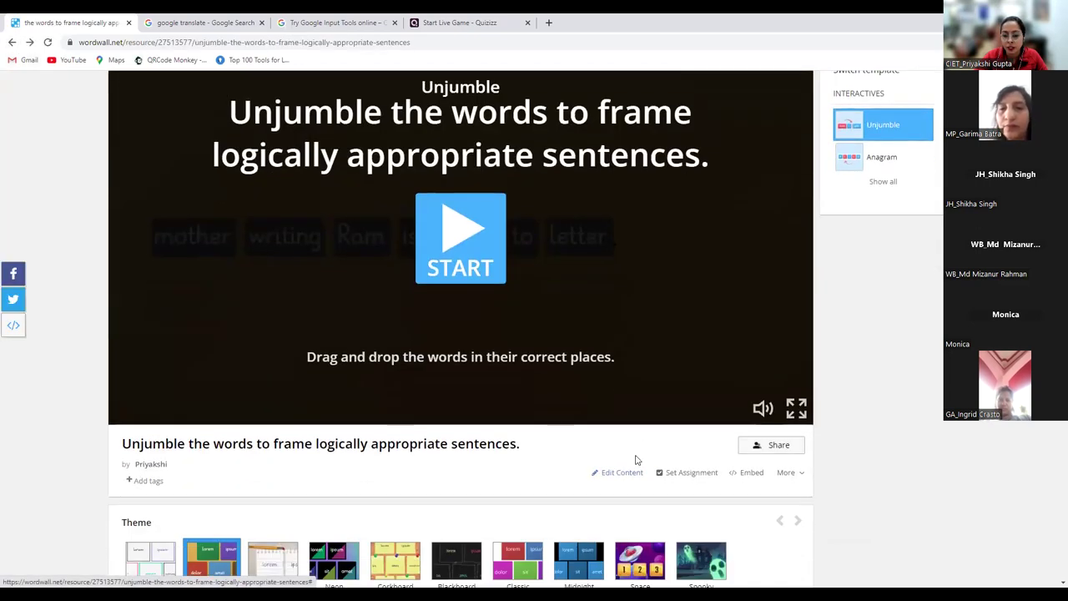
pyautogui.click(620, 476)
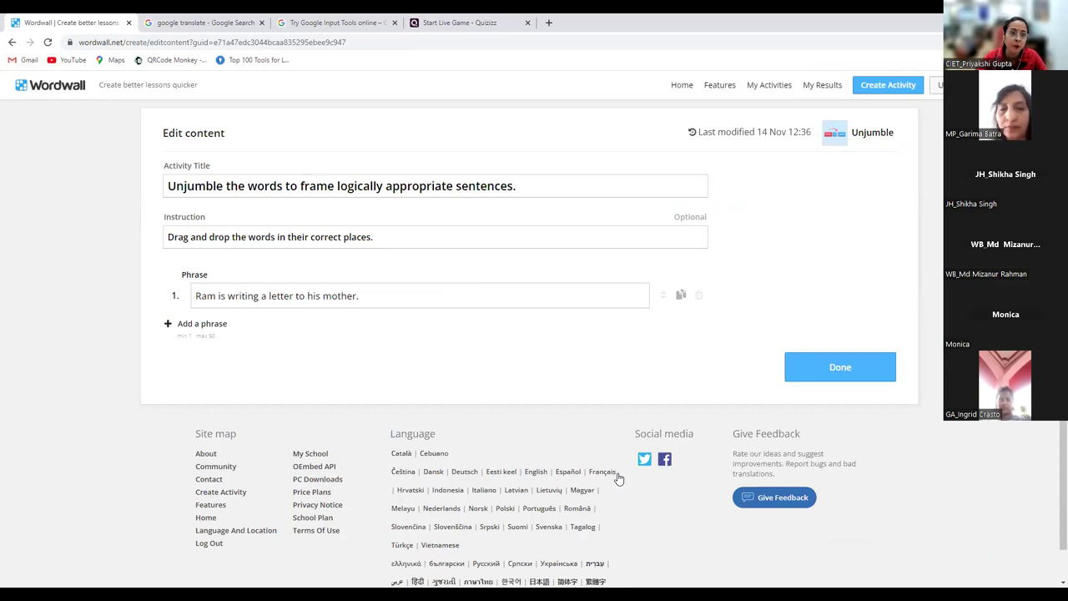
# Step: Cut the activity title and paste the same text back in
pyautogui.moveTo(529, 186); pyautogui.dragTo(153, 191)
pyautogui.hotkey('ctrl', 'x')
pyautogui.hotkey('ctrl', 'v')
pyautogui.hotkey('ctrl', 'a')
pyautogui.hotkey('ctrl', 'x')
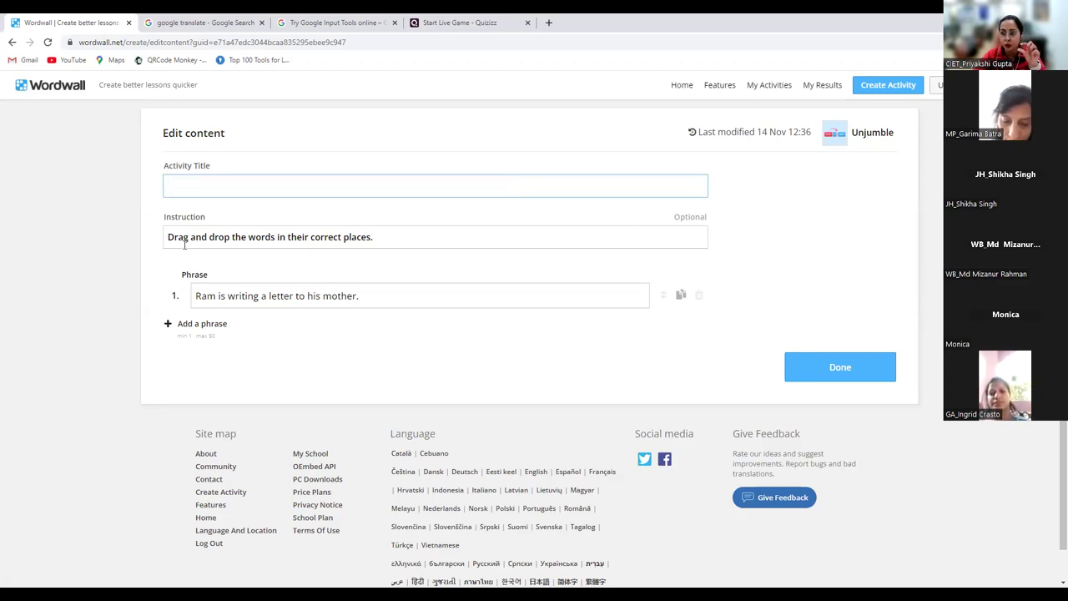
pyautogui.hotkey('ctrl', 'v')
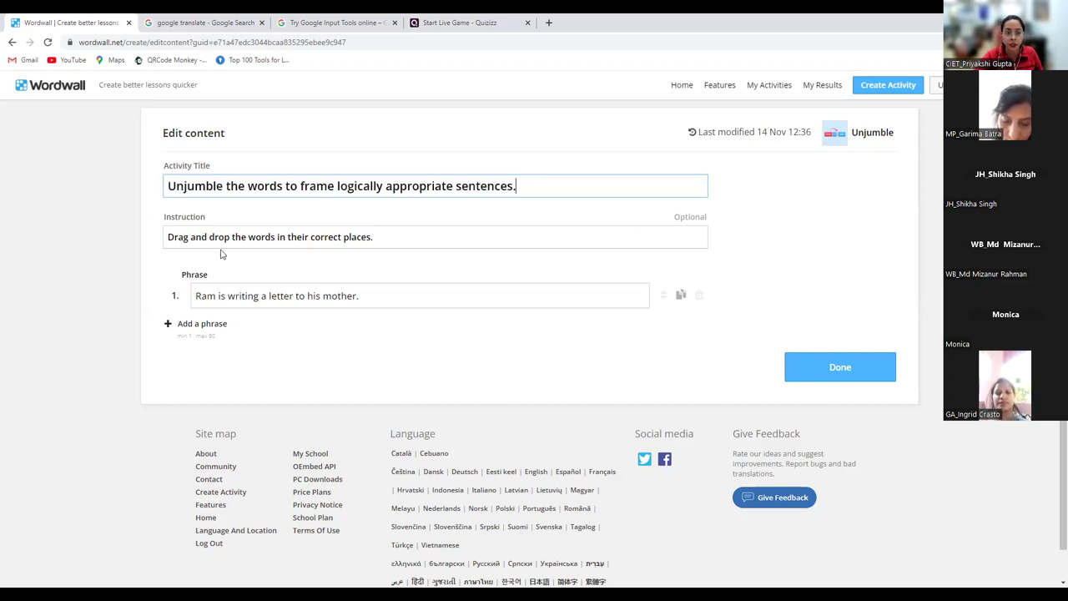
# Step: Cut the instruction text and paste it back into its field
pyautogui.moveTo(386, 240); pyautogui.dragTo(78, 240)
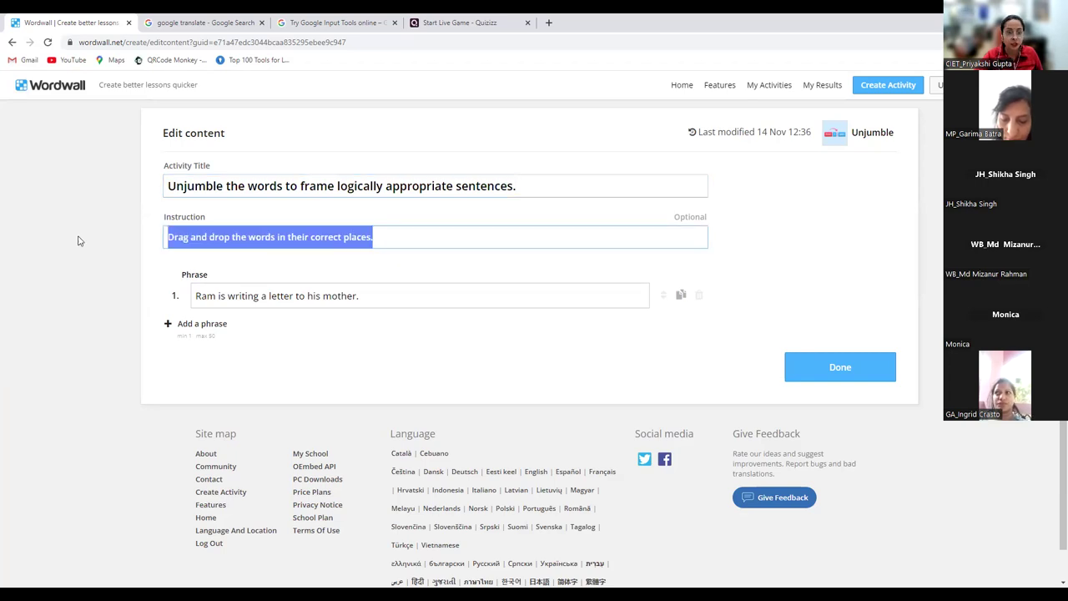
pyautogui.hotkey('ctrl', 'x')
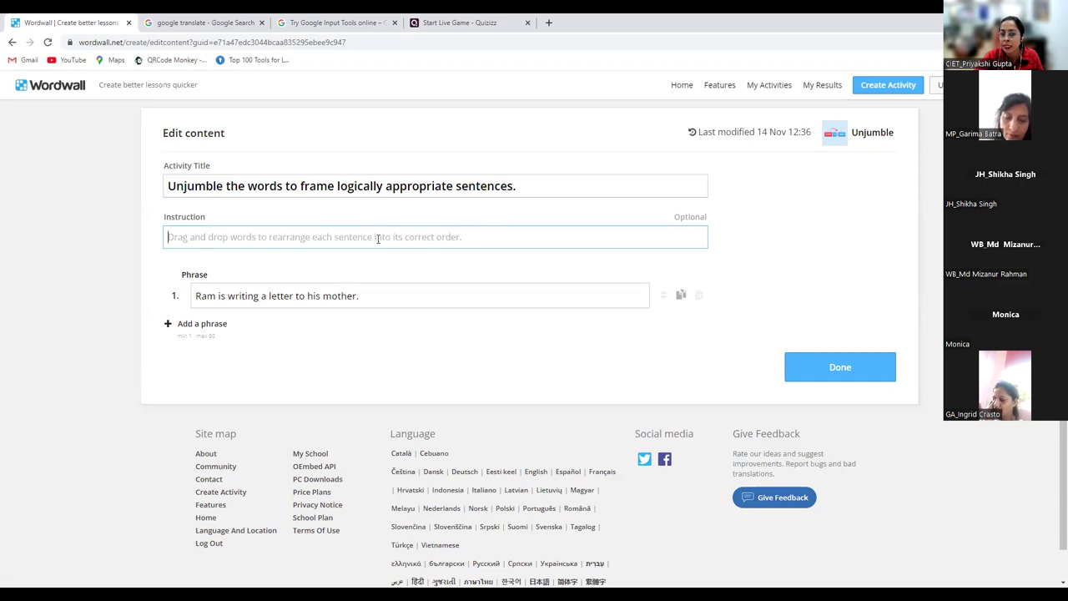
pyautogui.hotkey('ctrl', 'v')
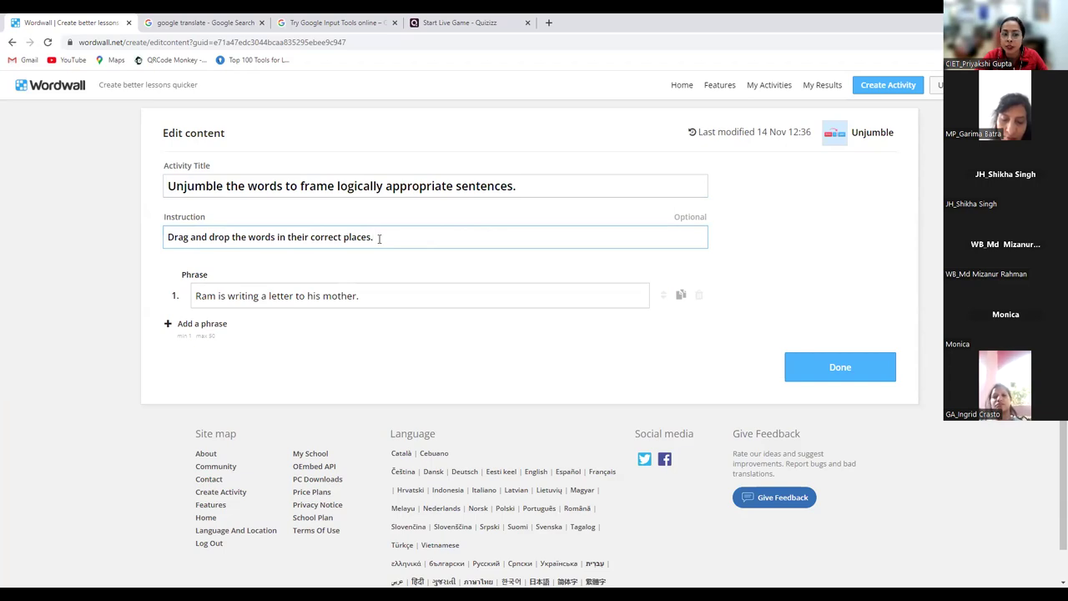
pyautogui.click(366, 273)
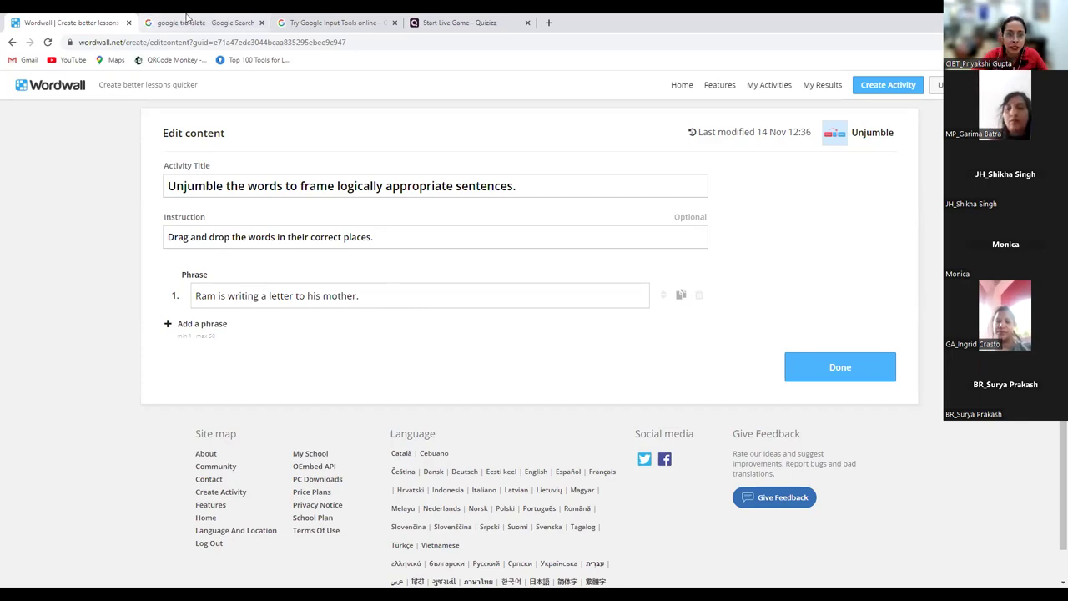
# Step: Switch to Google Input Tools and write a girl's first name followed by पतंग in Hindi
pyautogui.click(297, 23)
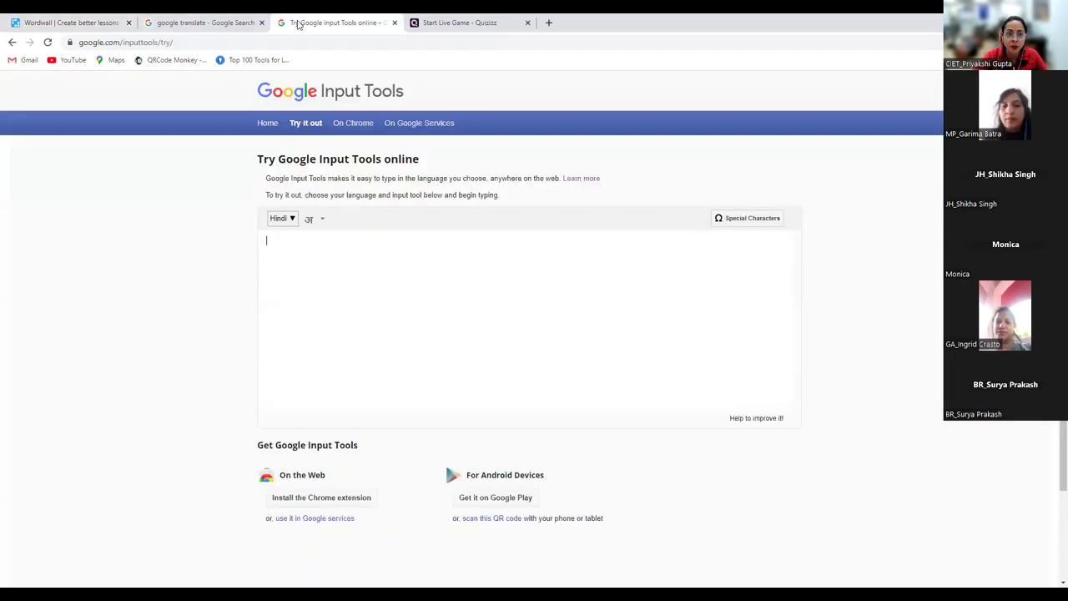
pyautogui.click(366, 280)
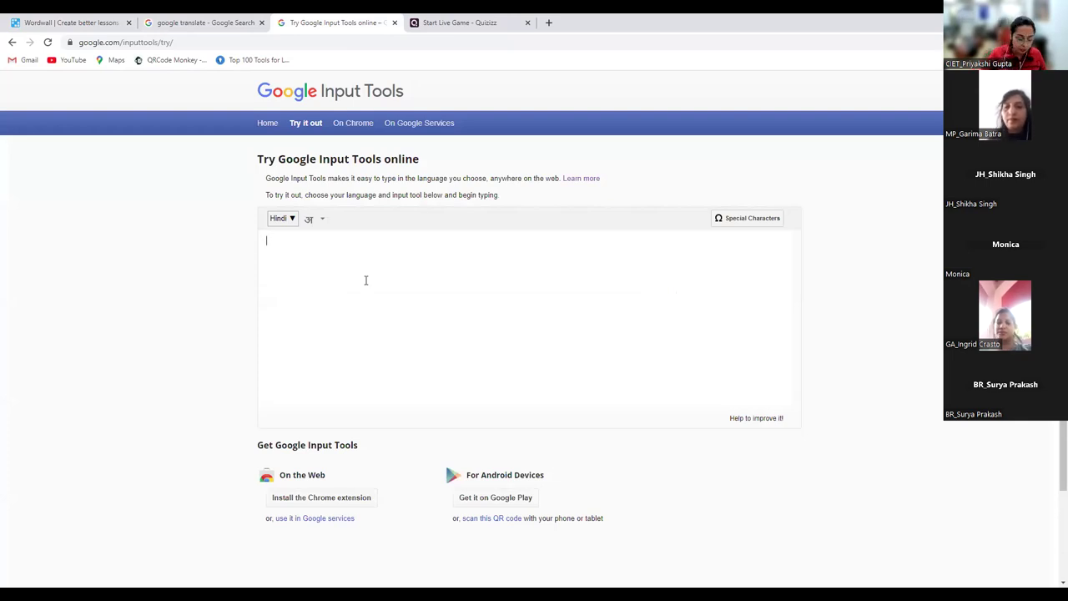
pyautogui.write('r')
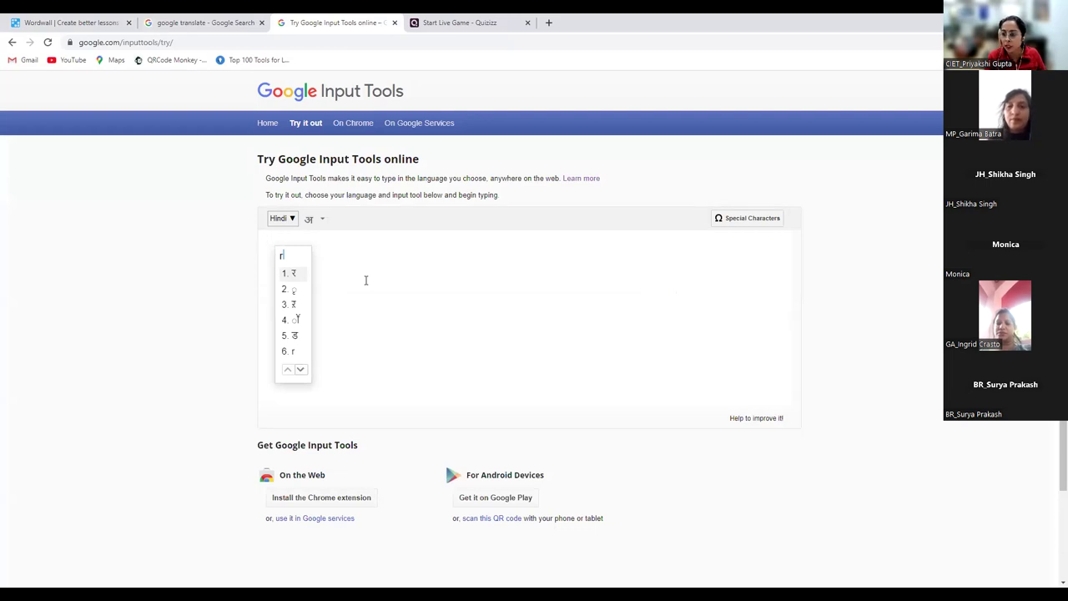
pyautogui.write('een')
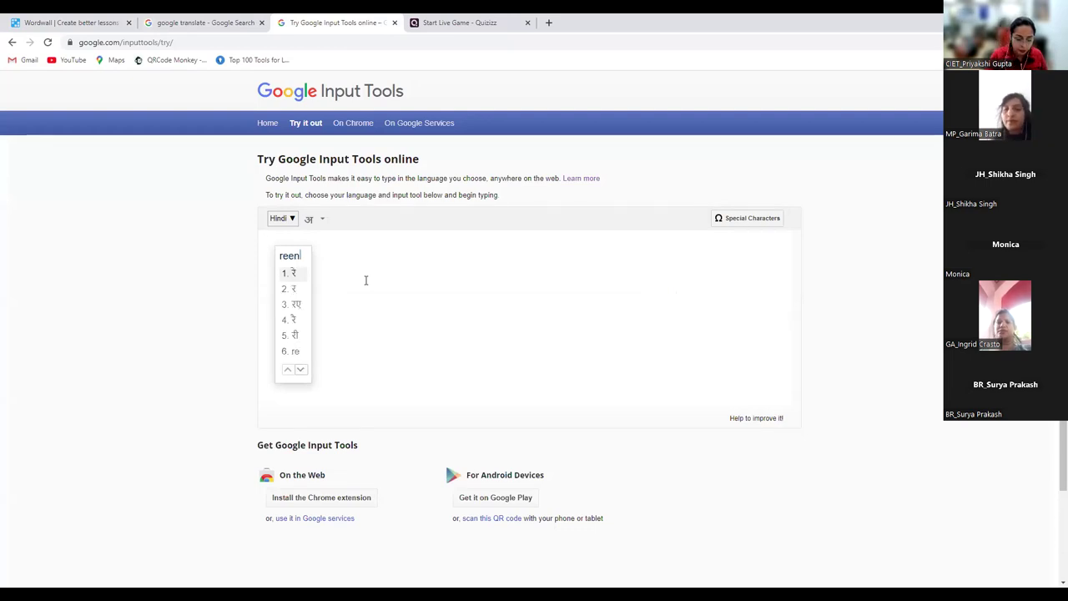
pyautogui.write('a patang ')
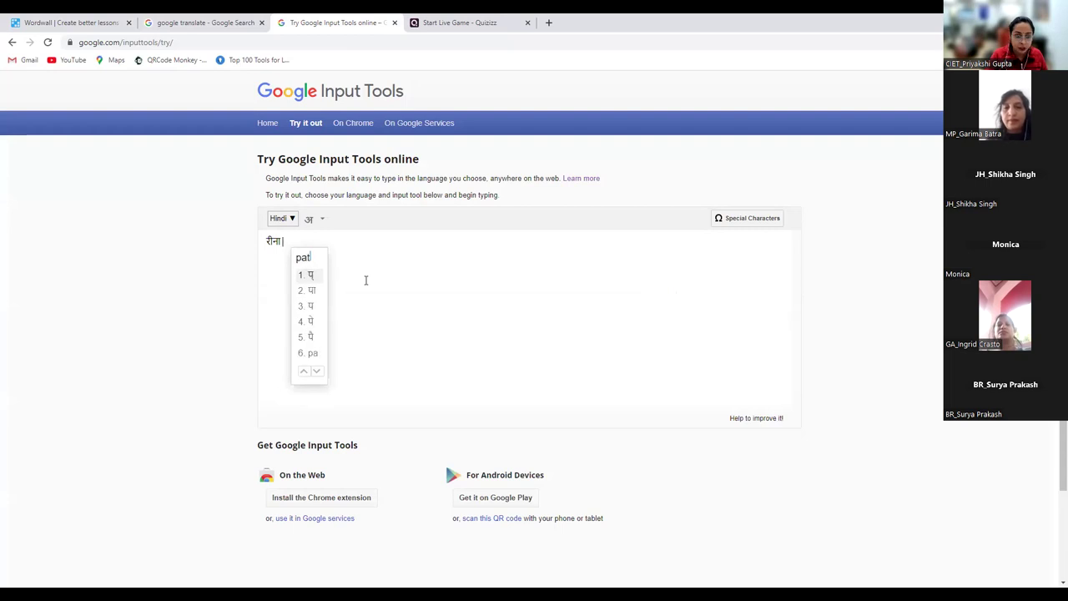
# Step: Add the Hindi word उड़ा after पतंग, choosing it from the suggestions for "ura"
pyautogui.write('uda')
pyautogui.press('BackSpace')
pyautogui.press('BackSpace')
pyautogui.write('ra')
pyautogui.press('BackSpace')
pyautogui.press('BackSpace')
pyautogui.press('BackSpace')
pyautogui.write('u')
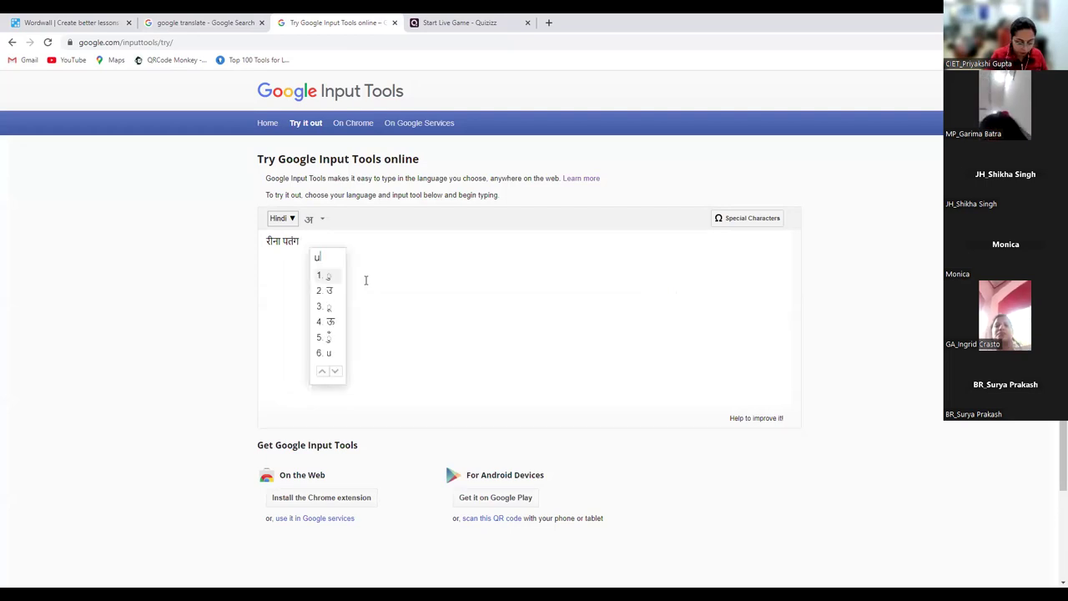
pyautogui.write('ra')
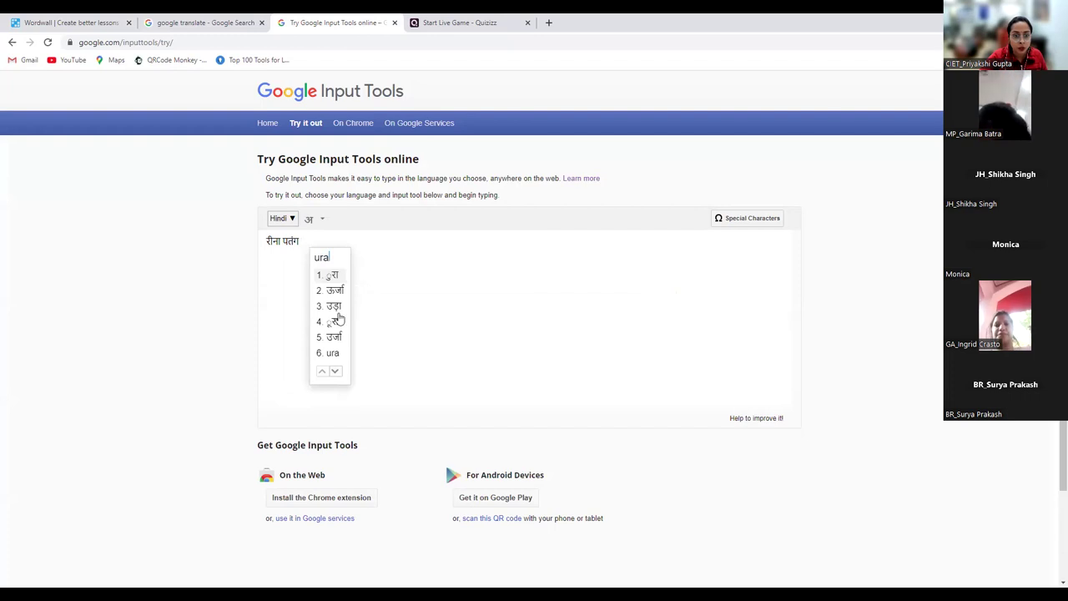
pyautogui.click(336, 305)
# Step: Complete the Hindi sentence with रही है and a closing full stop (।)
pyautogui.write('rahi')
pyautogui.click(339, 304)
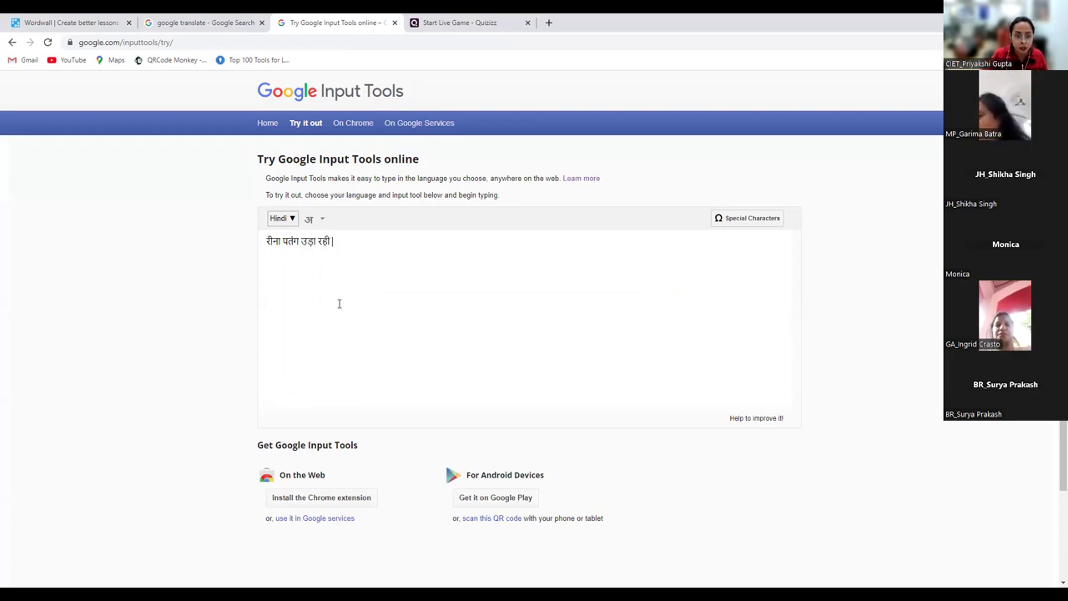
pyautogui.write('hai')
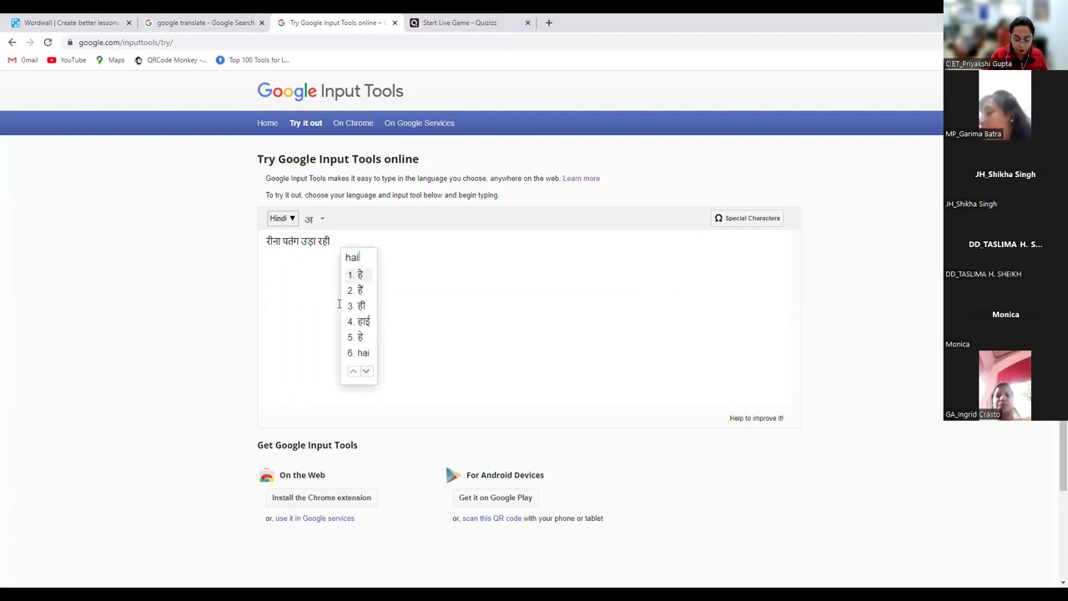
pyautogui.write('.')
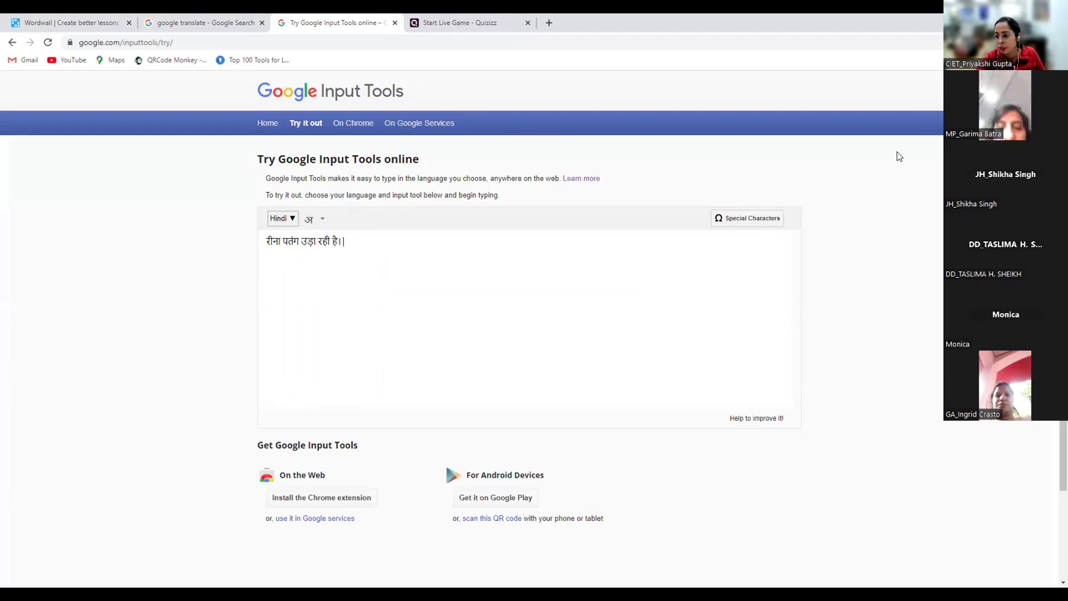
# Step: Copy the Hindi sentence into the Wordwall activity as a second phrase and add an empty third phrase
pyautogui.moveTo(351, 242); pyautogui.dragTo(243, 251)
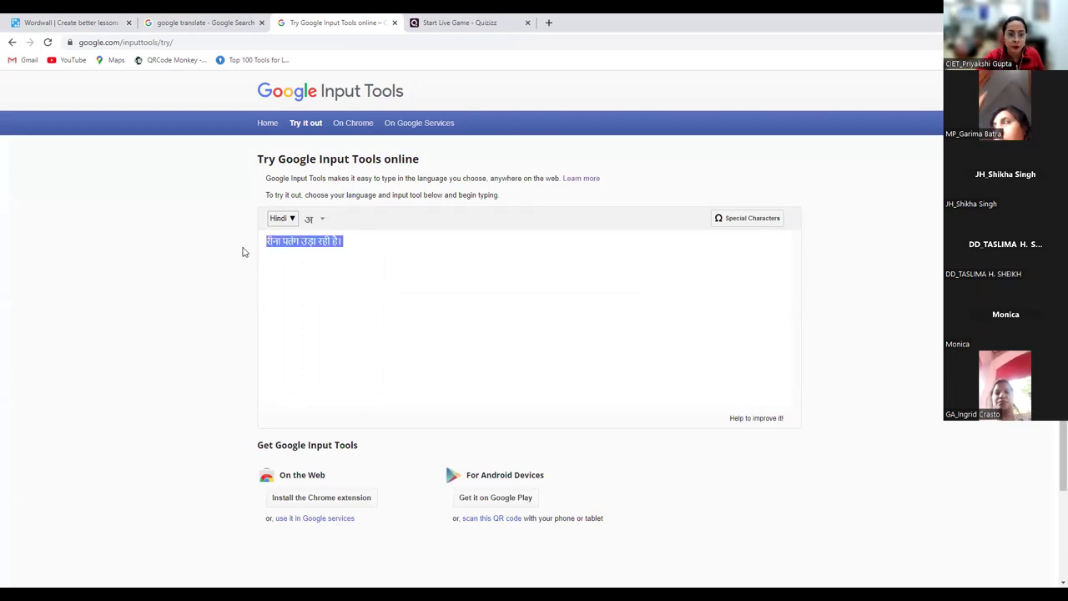
pyautogui.click(84, 23)
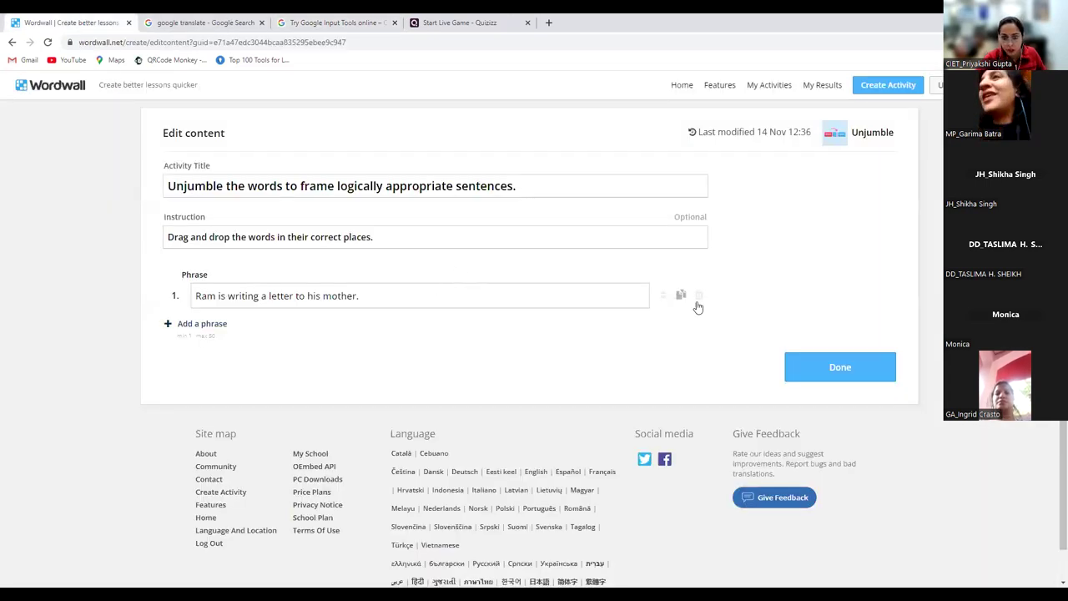
pyautogui.click(216, 325)
pyautogui.hotkey('ctrl', 'v')
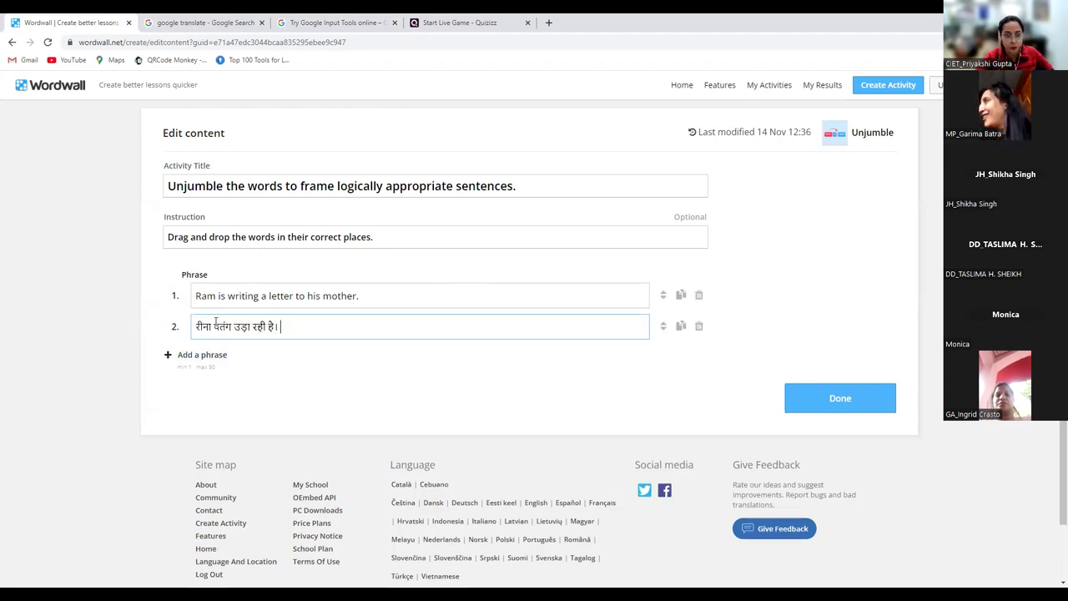
pyautogui.click(197, 356)
pyautogui.click(197, 355)
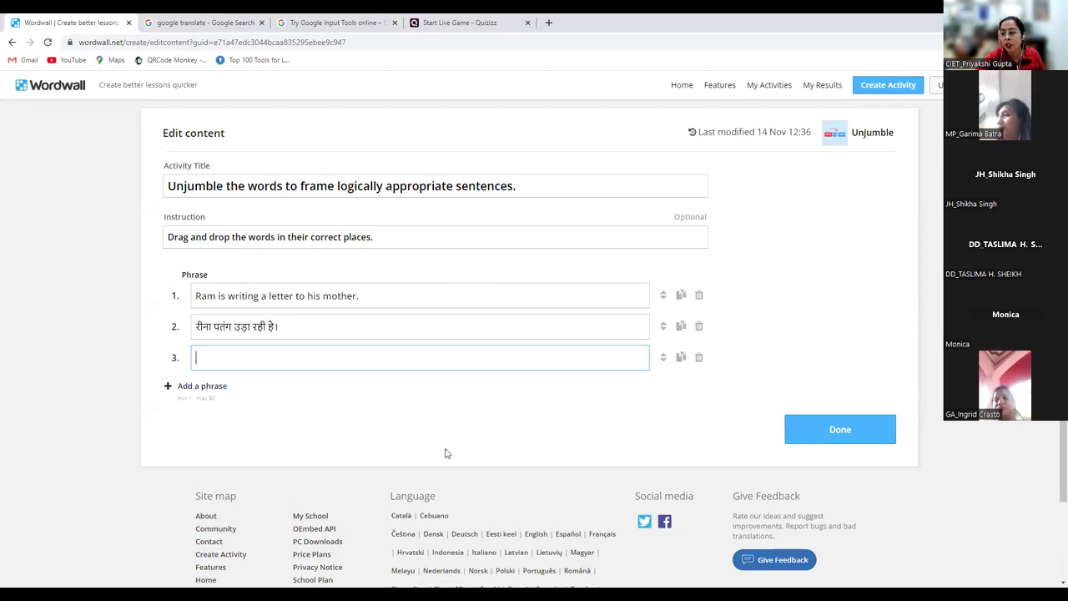
# Step: Switch to Google Translate and translate "The peacock is dancing in the rain." into Bangla
pyautogui.click(237, 18)
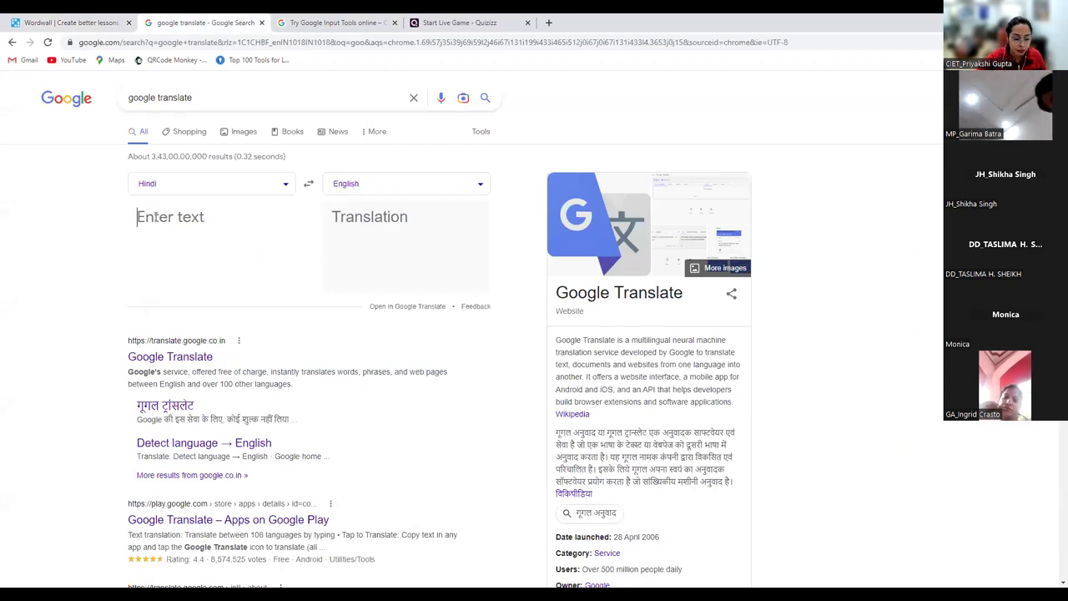
pyautogui.write('The pea')
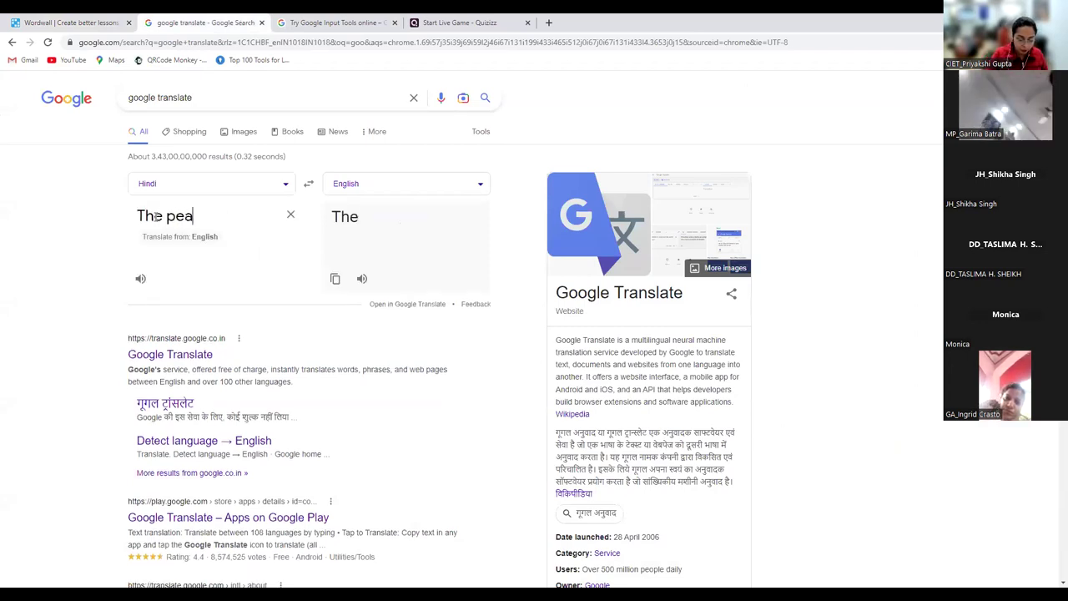
pyautogui.write('cock is dancing')
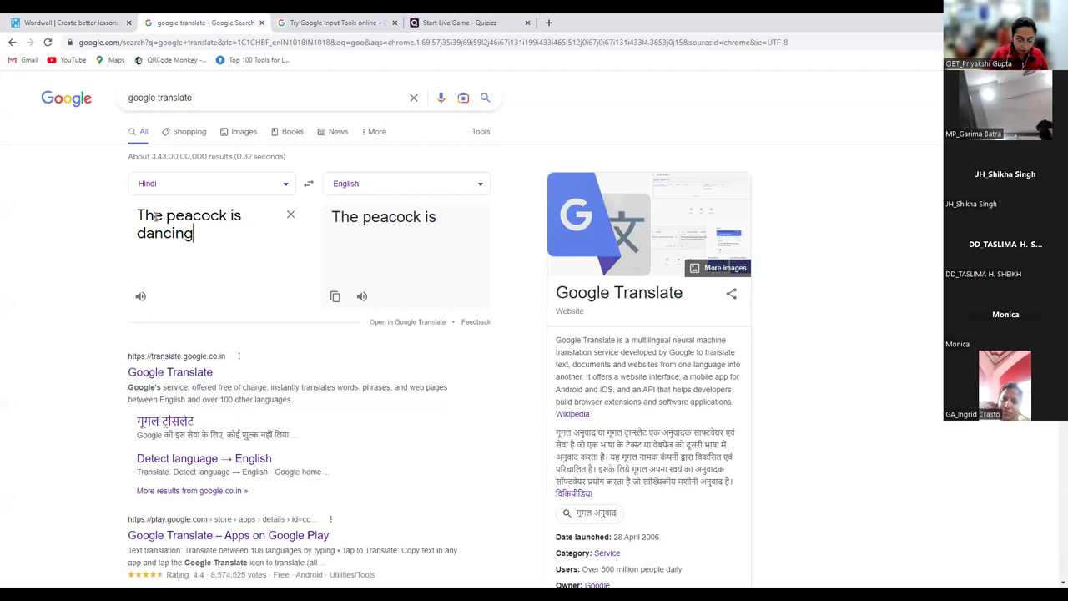
pyautogui.write(' in the rain.')
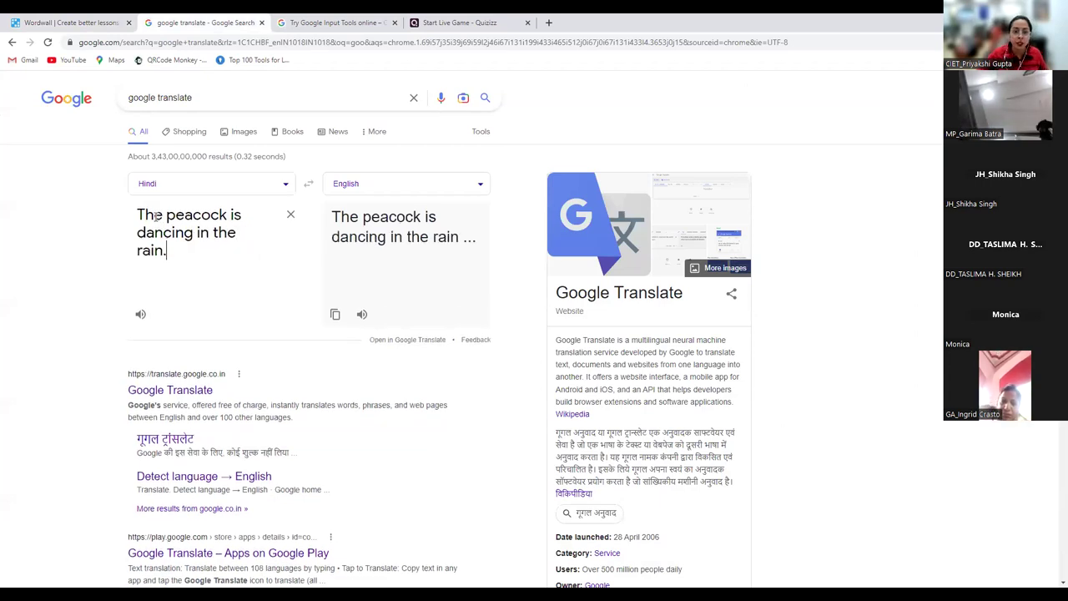
pyautogui.click(355, 185)
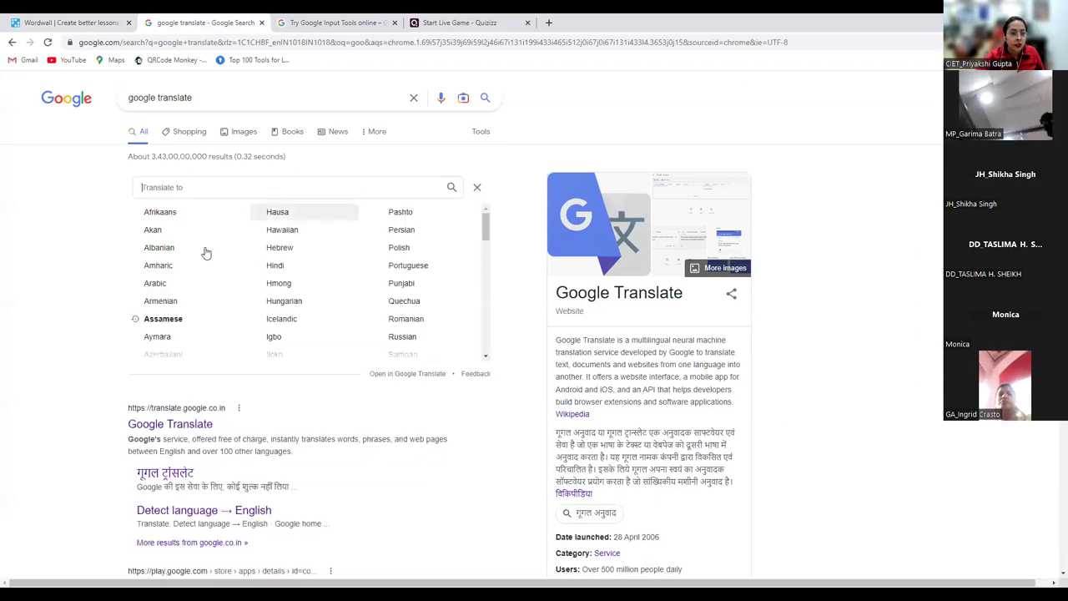
pyautogui.scroll(-1, 190, 301)
pyautogui.click(184, 279)
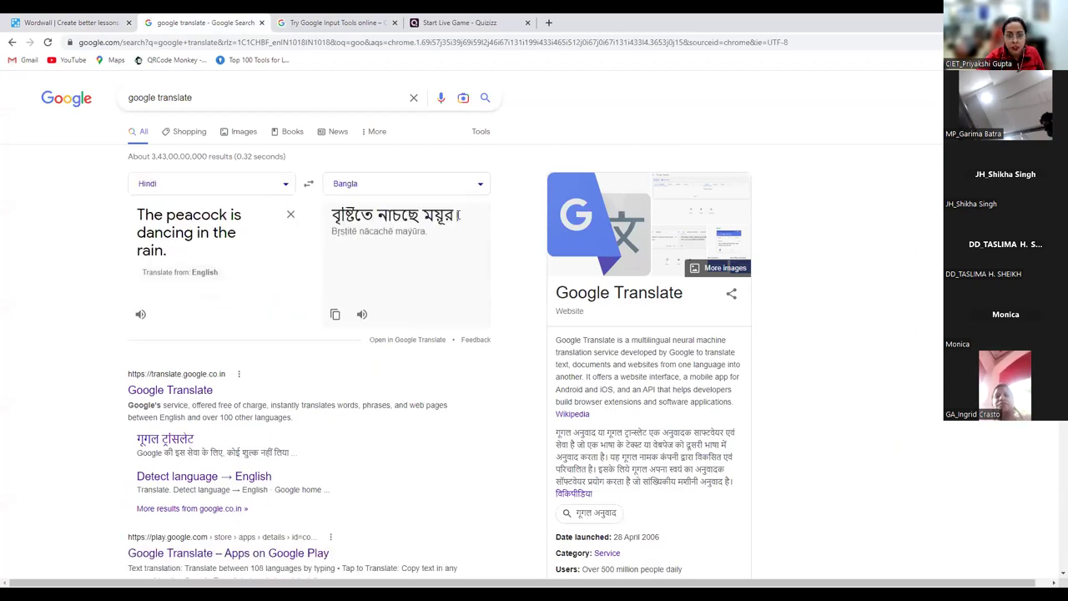
# Step: Copy the Bangla translation into the Wordwall activity as the third phrase and add an empty fourth phrase
pyautogui.moveTo(458, 215); pyautogui.dragTo(317, 213)
pyautogui.hotkey('ctrl', 'c')
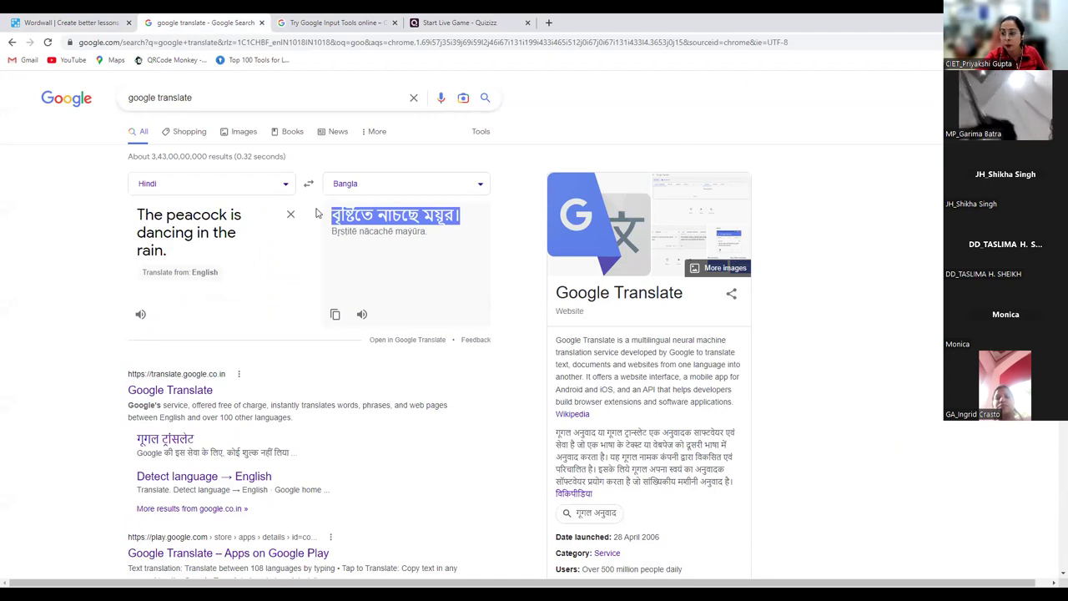
pyautogui.click(115, 20)
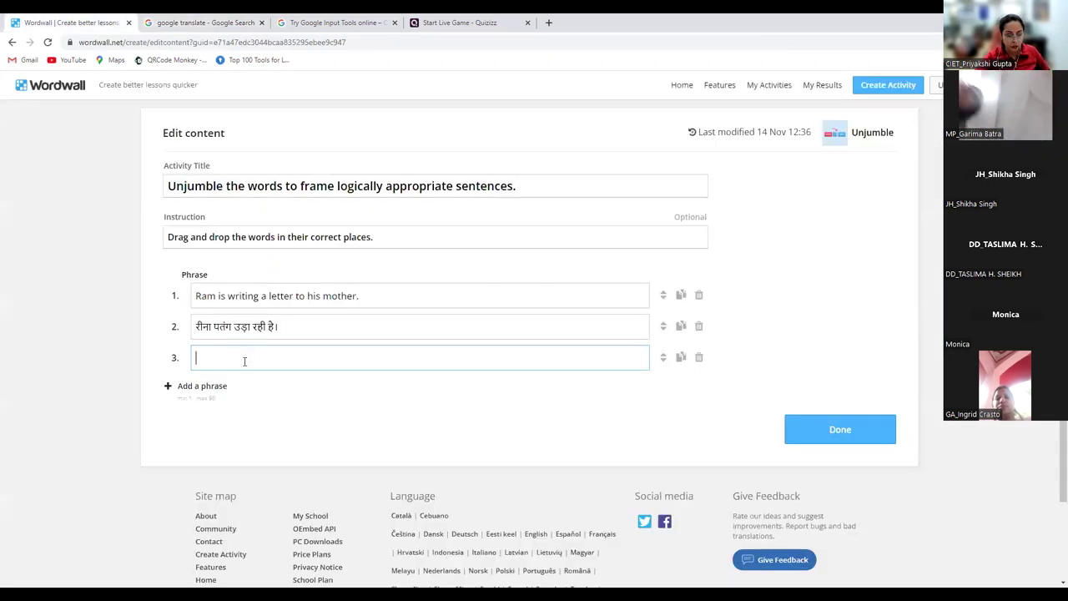
pyautogui.hotkey('ctrl', 'v')
pyautogui.click(196, 386)
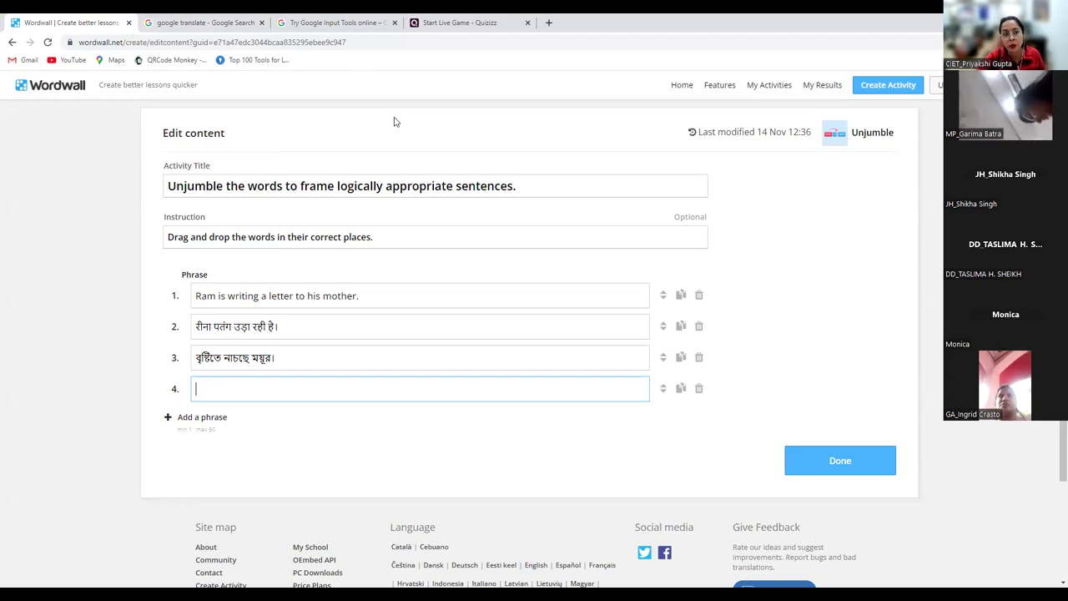
# Step: Switch to Google Translate and translate "I am reading a book." into Marathi
pyautogui.click(220, 17)
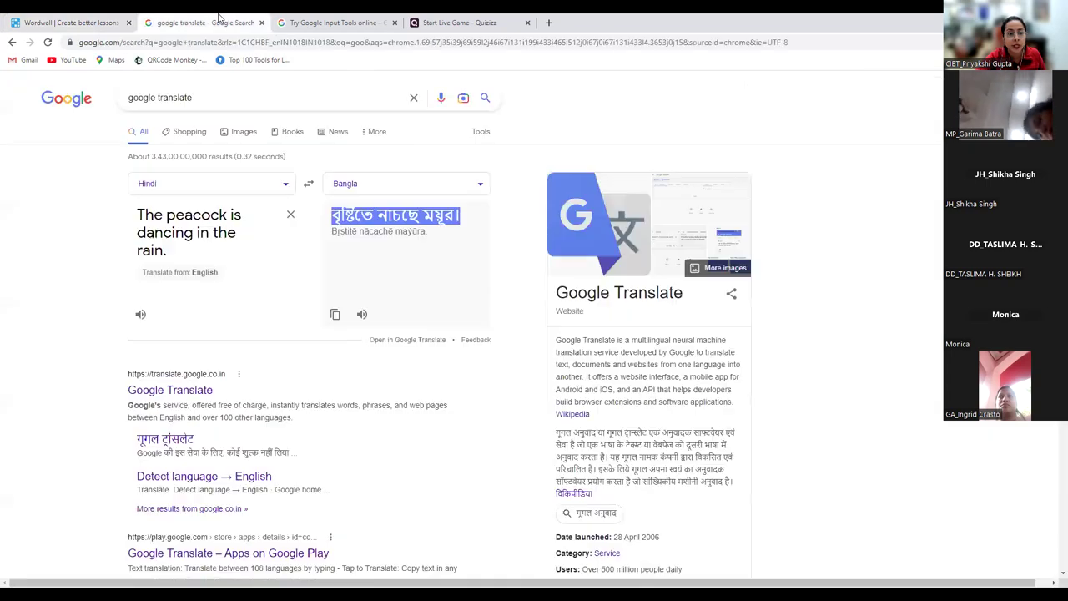
pyautogui.click(241, 185)
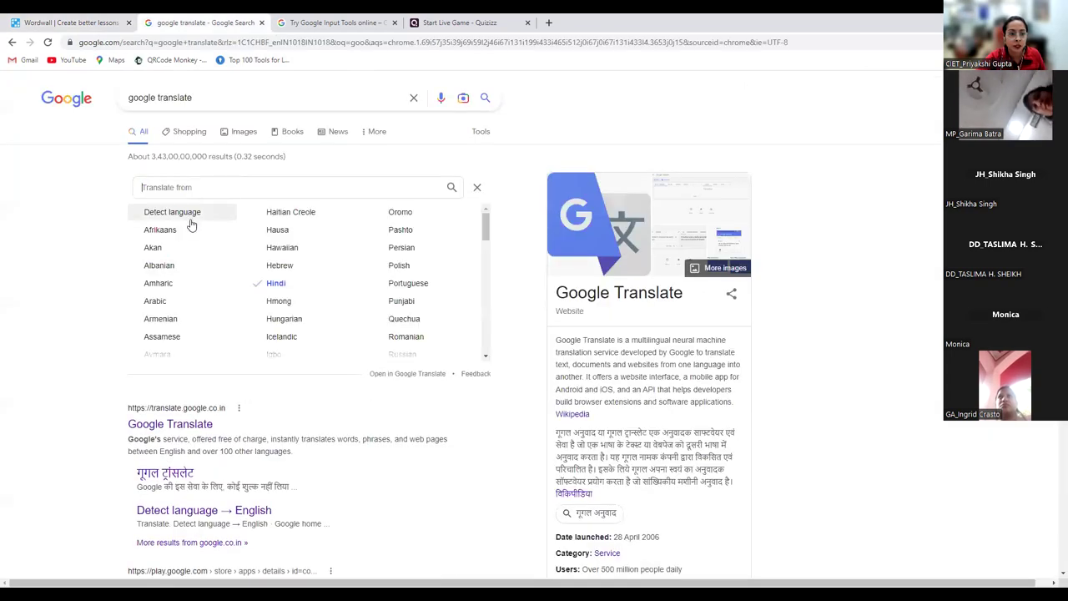
pyautogui.click(476, 187)
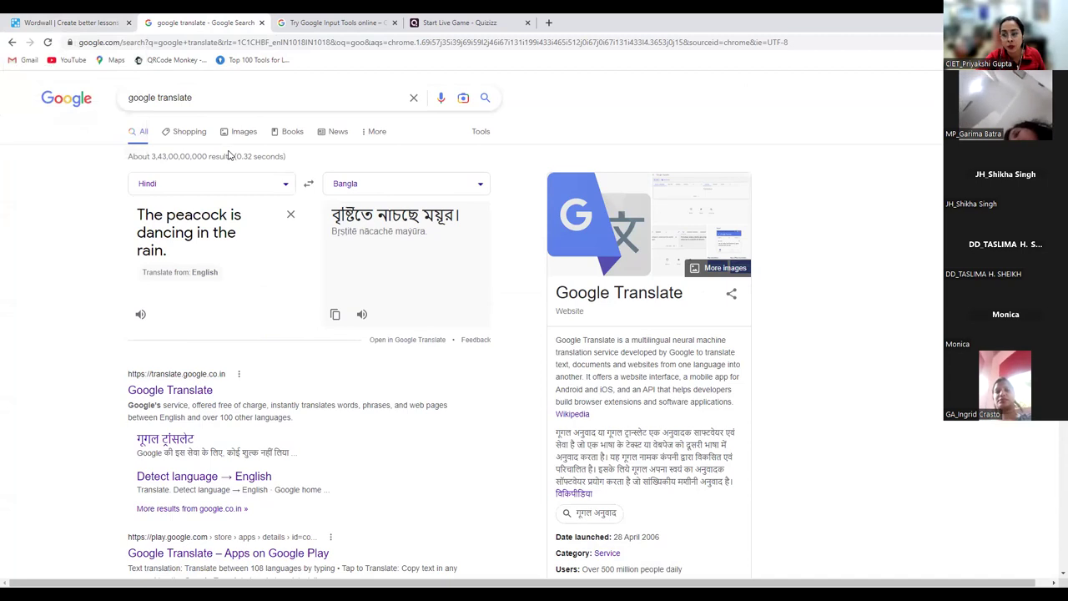
pyautogui.tripleClick(171, 252)
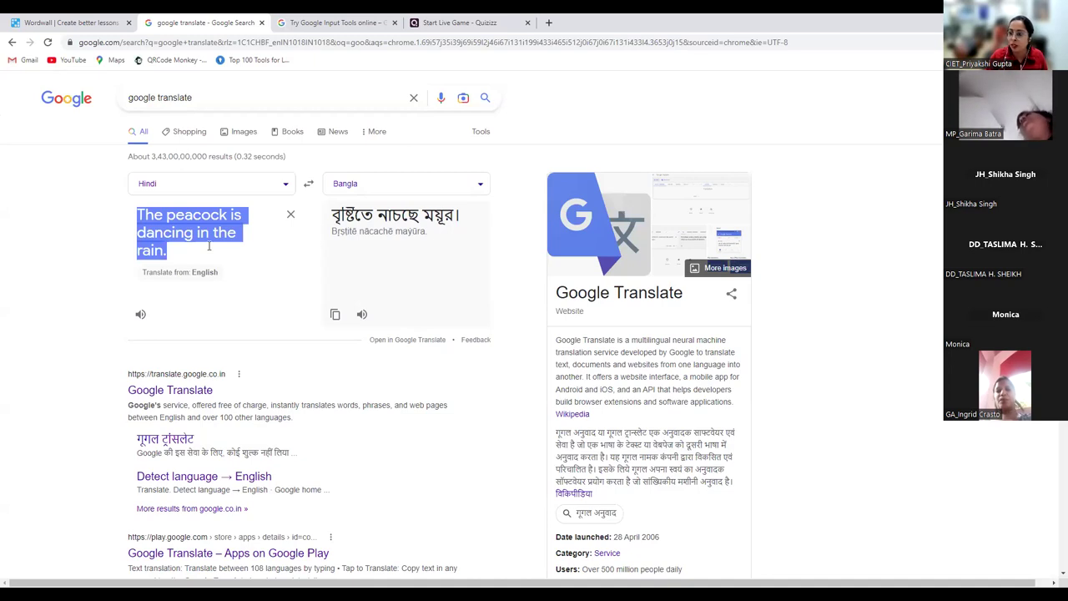
pyautogui.write('I')
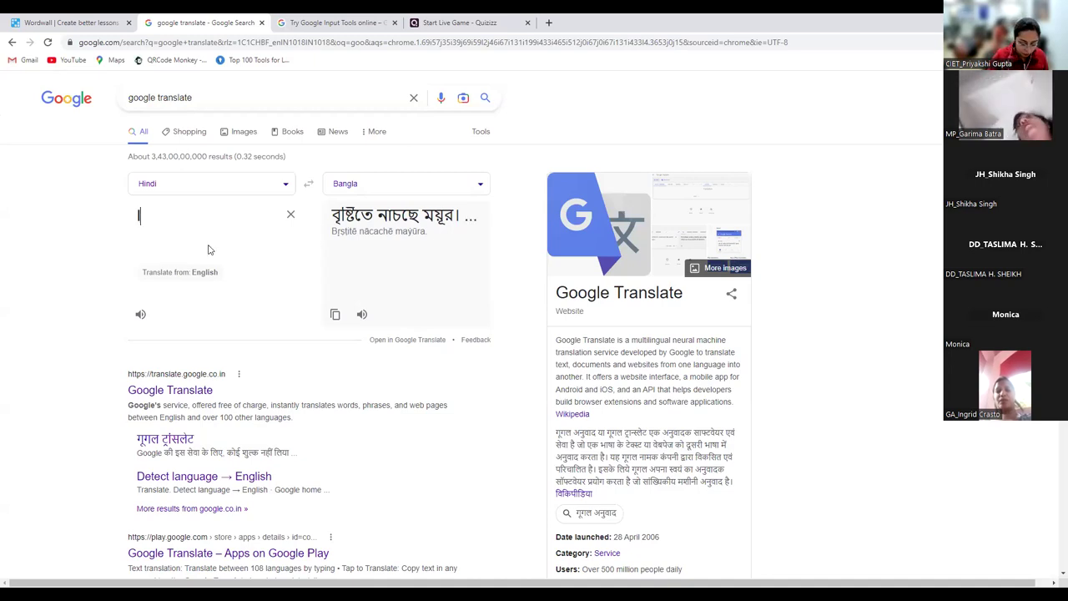
pyautogui.write(' am reading a book.')
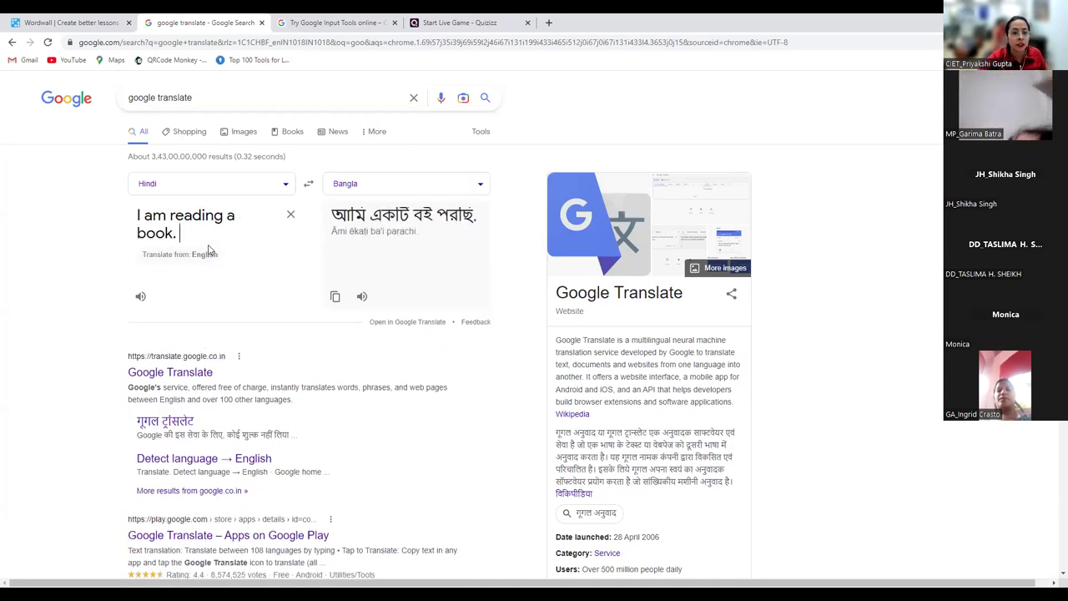
pyautogui.click(370, 185)
pyautogui.scroll(-5, 342, 256)
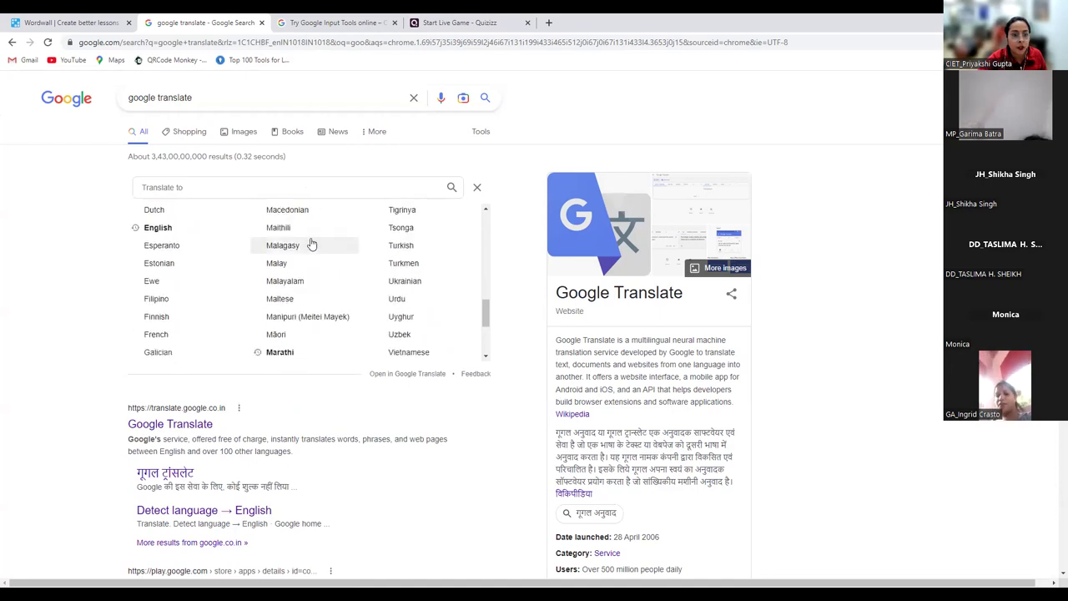
pyautogui.click(289, 352)
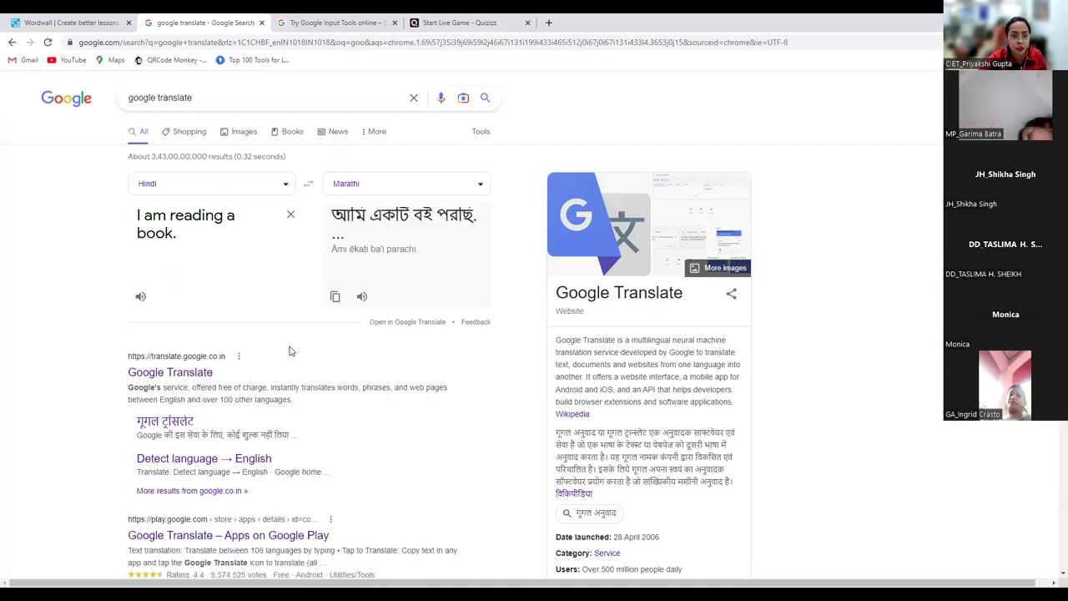
# Step: Copy the Marathi translation into the Wordwall activity as the fourth phrase and add an empty fifth phrase
pyautogui.moveTo(360, 234); pyautogui.dragTo(328, 217)
pyautogui.hotkey('ctrl', 'c')
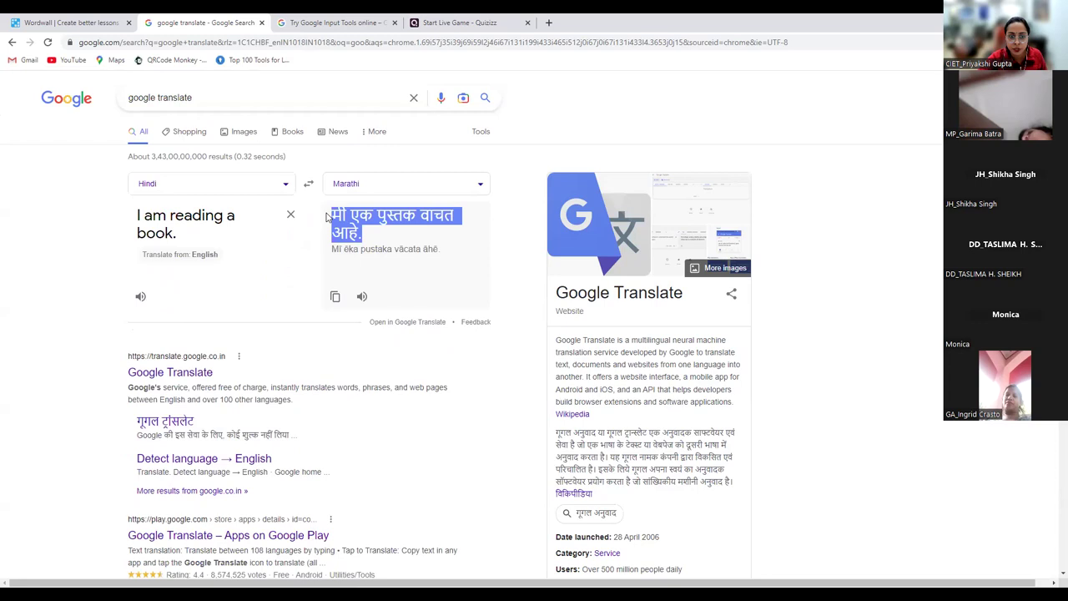
pyautogui.click(71, 23)
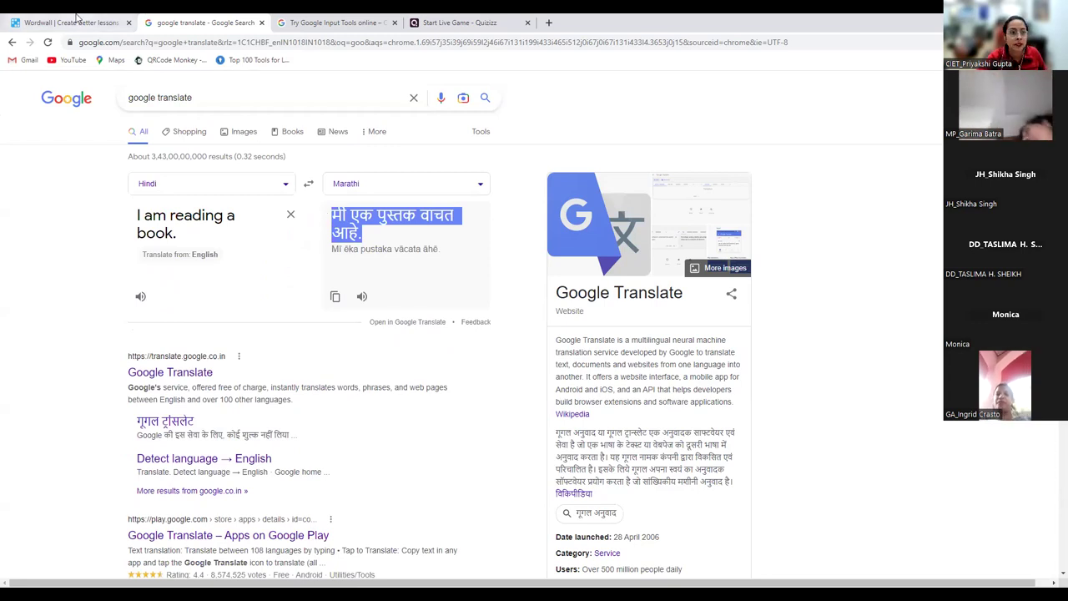
pyautogui.hotkey('ctrl', 'v')
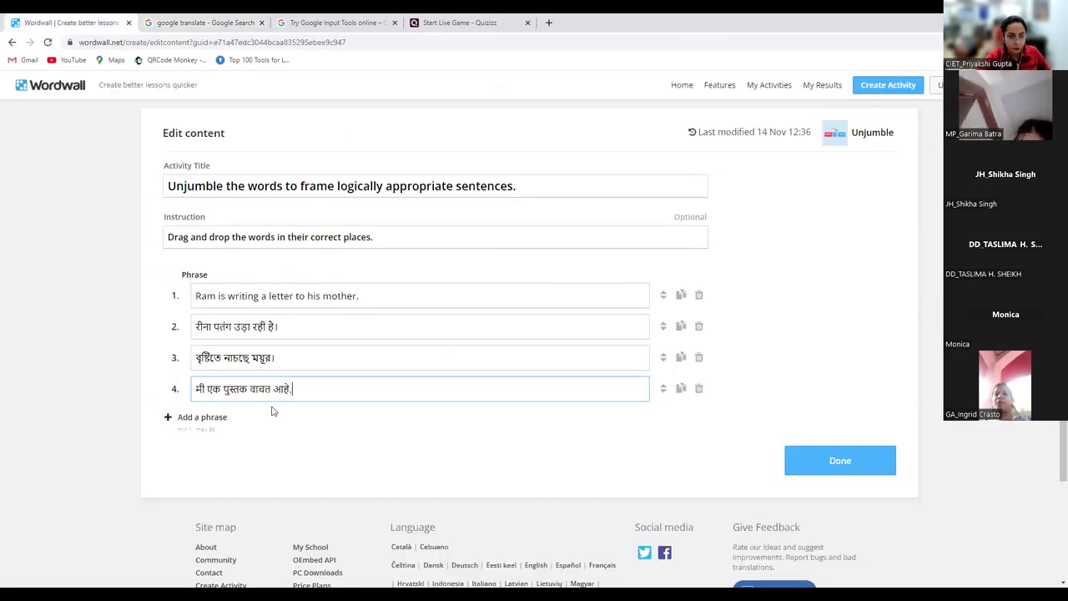
pyautogui.click(209, 417)
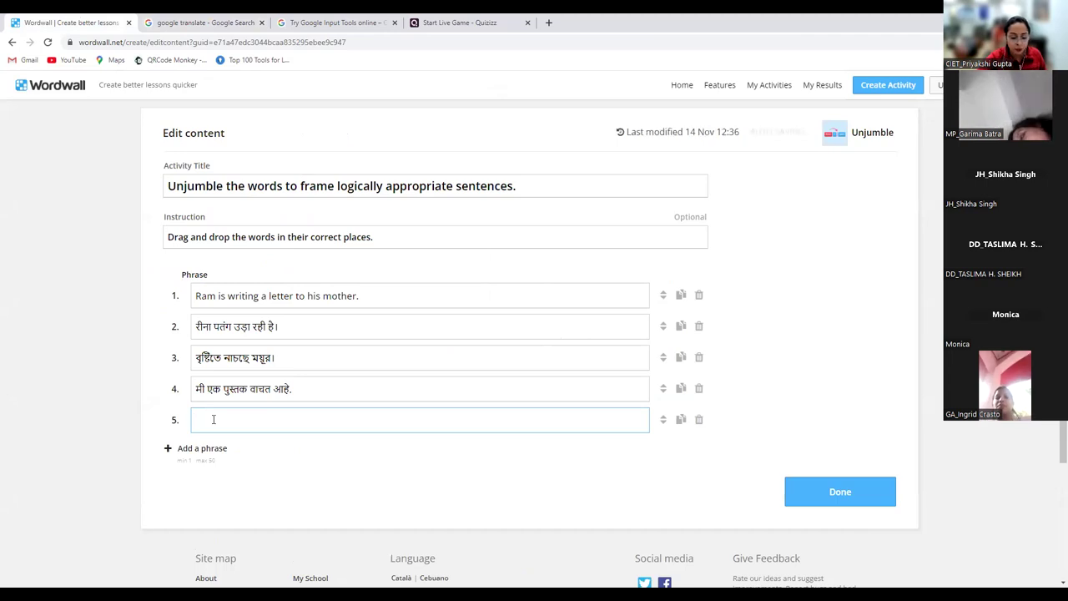
# Step: Switch to Google Translate and translate "The sun rises in the east." into Odia
pyautogui.click(207, 22)
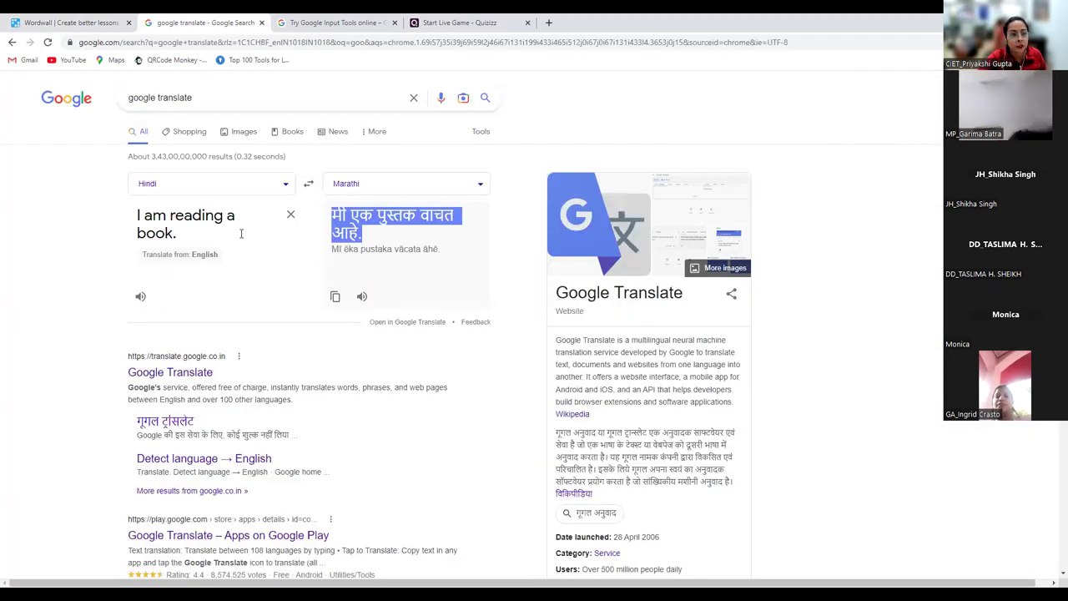
pyautogui.tripleClick(204, 237)
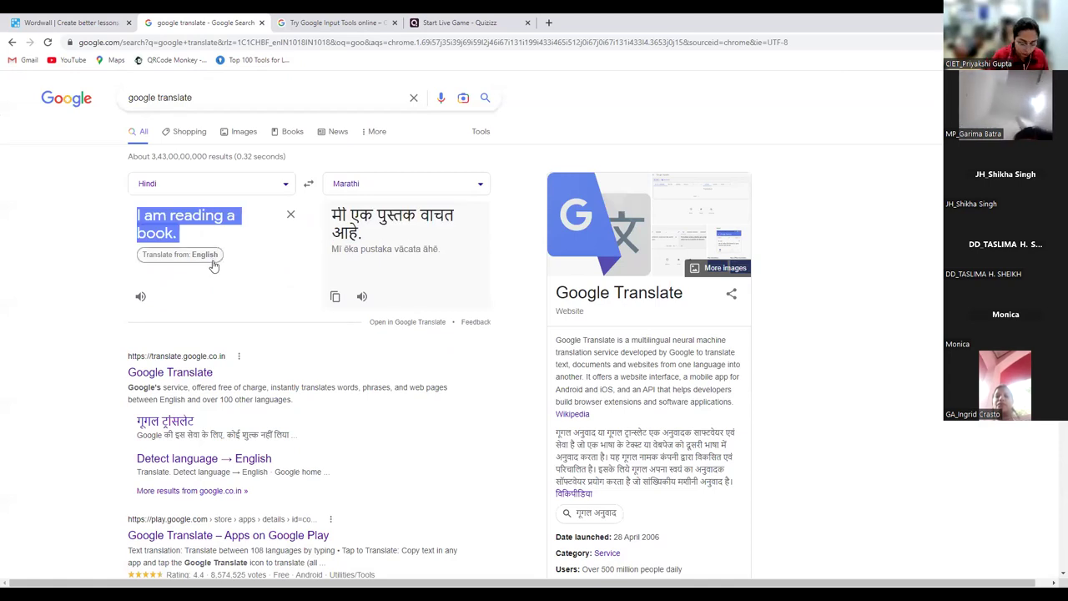
pyautogui.write('The sun rises in the east.')
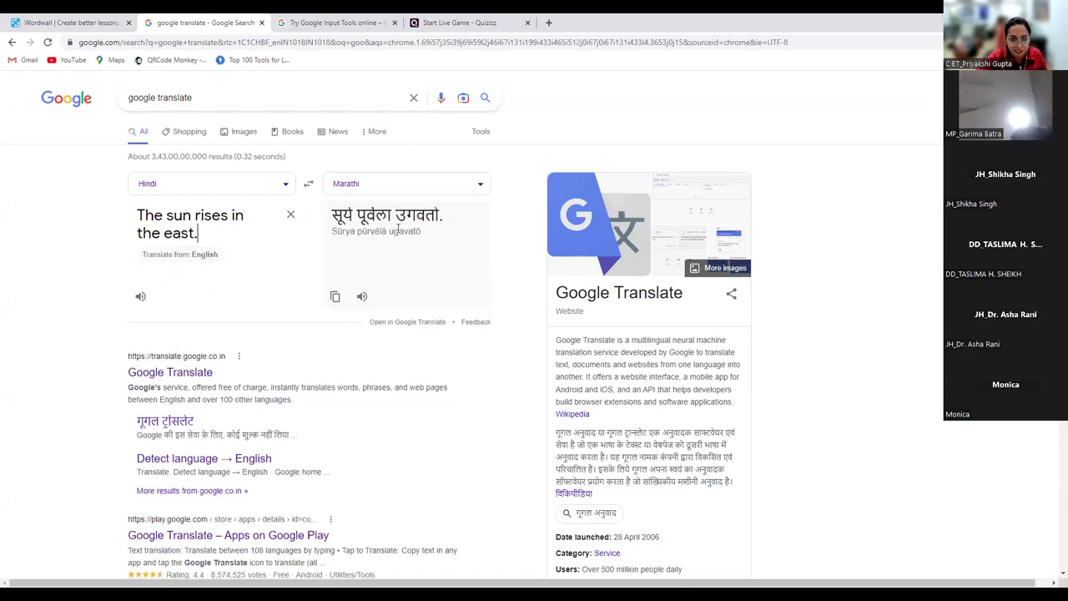
pyautogui.click(421, 186)
pyautogui.scroll(-3, 259, 284)
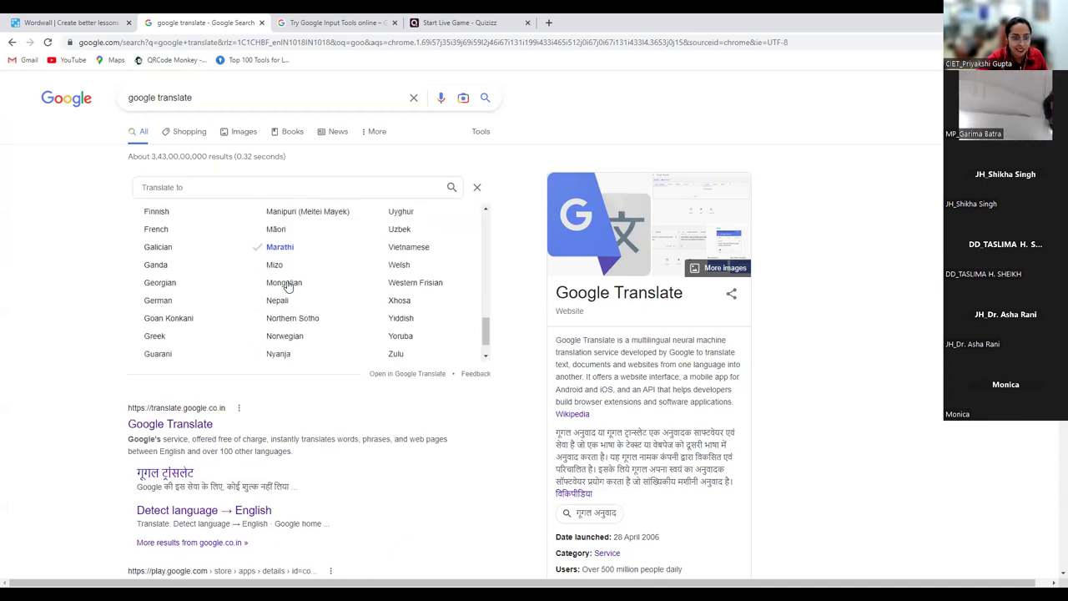
pyautogui.click(275, 333)
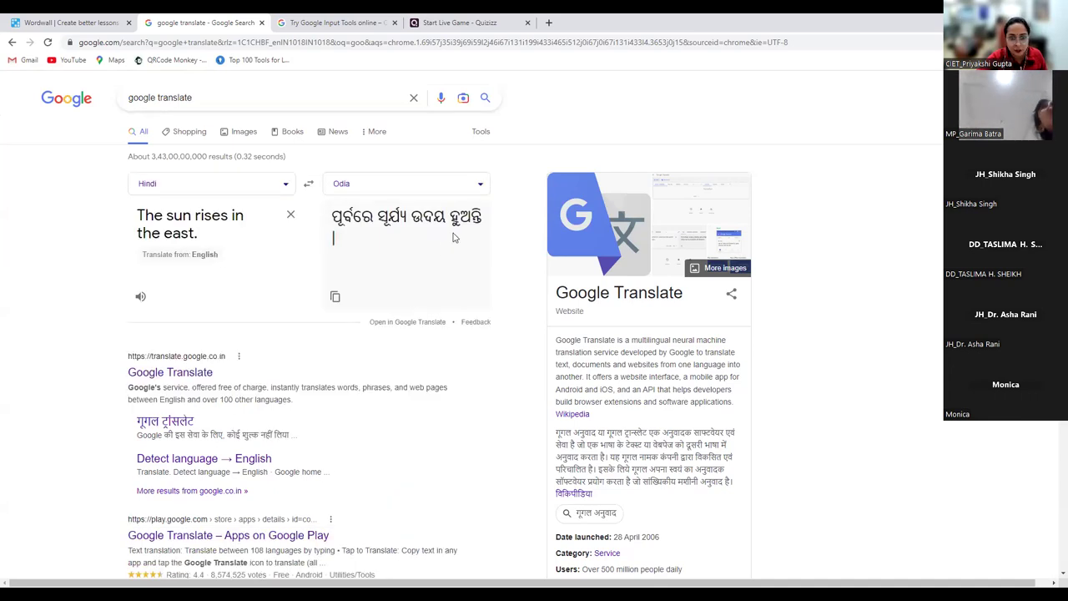
# Step: Copy the Odia translation into the Wordwall activity as the fifth phrase and add an empty sixth phrase
pyautogui.tripleClick(334, 219)
pyautogui.click(86, 25)
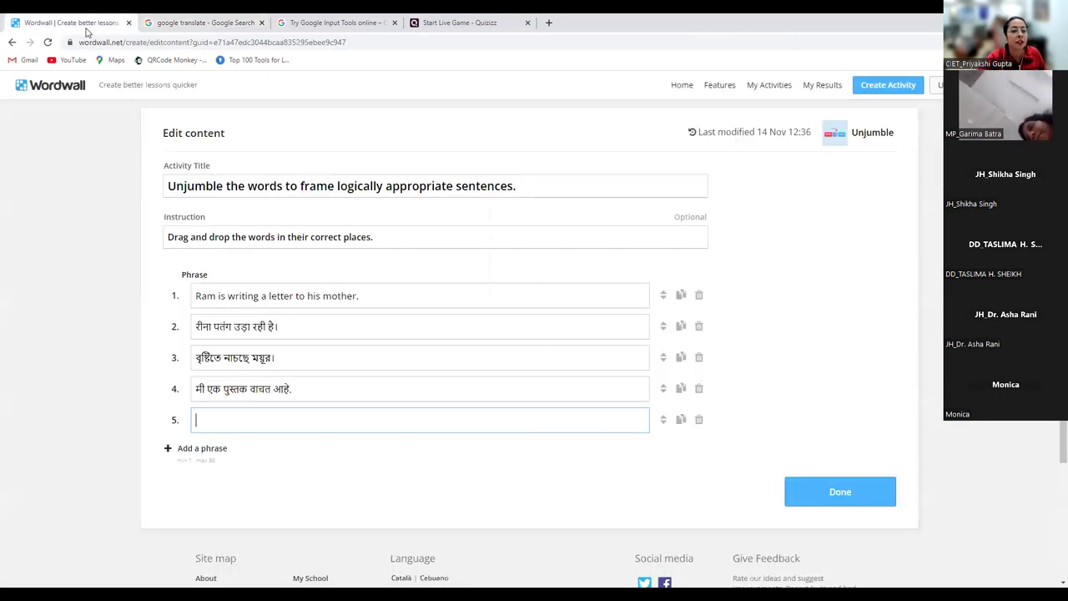
pyautogui.write('ପୂର୍ବରେ ସୂର୍ଯ୍ୟ ଉଦୟ ହୁଅନ୍ତି |')
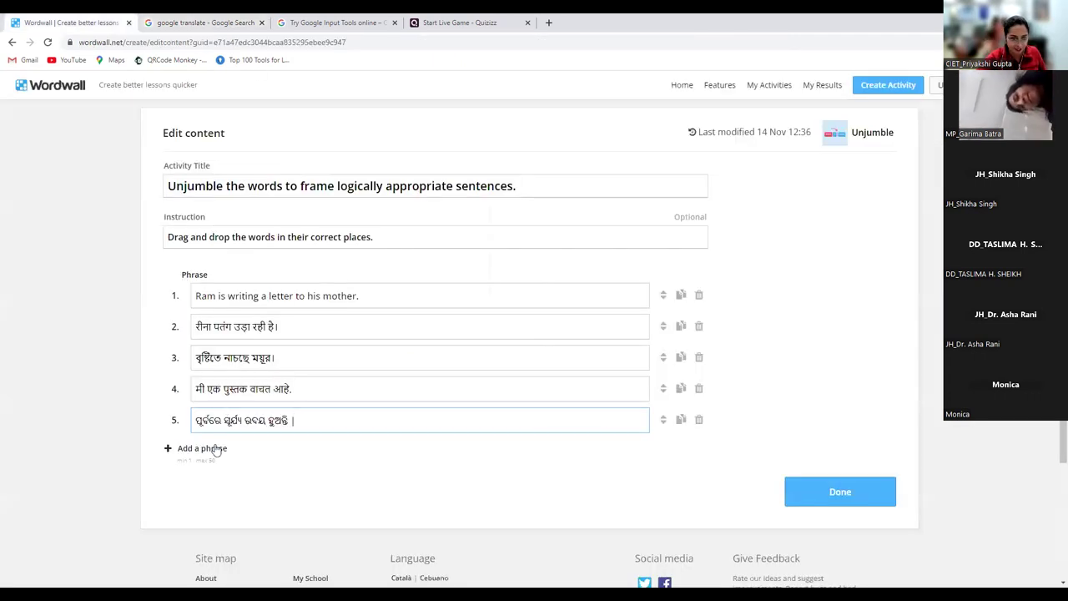
pyautogui.click(222, 448)
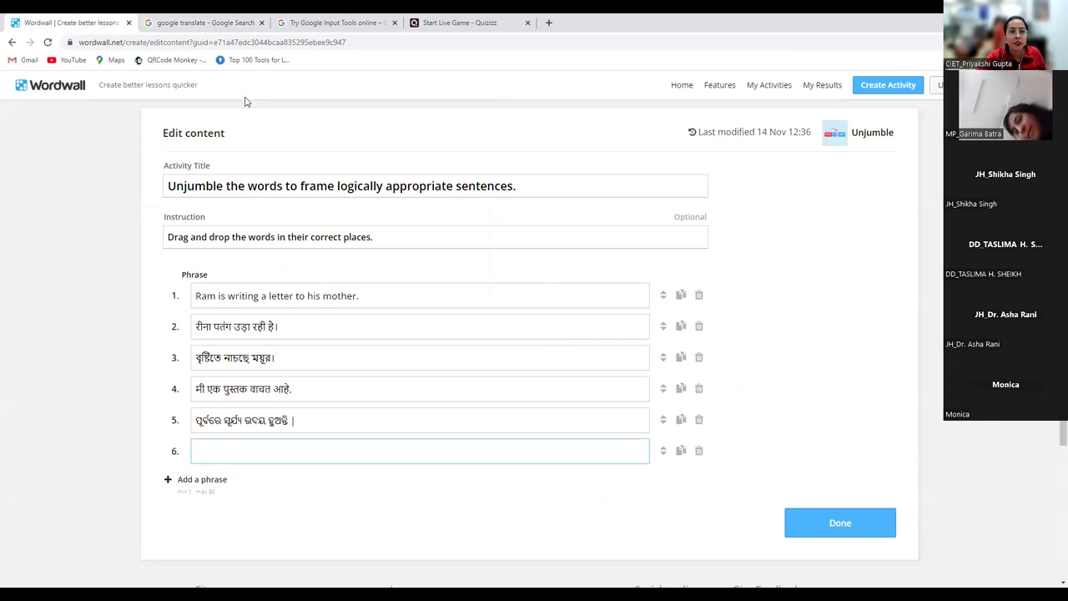
# Step: Switch to Google Translate and set the target language to Sanskrit
pyautogui.click(209, 23)
pyautogui.click(340, 185)
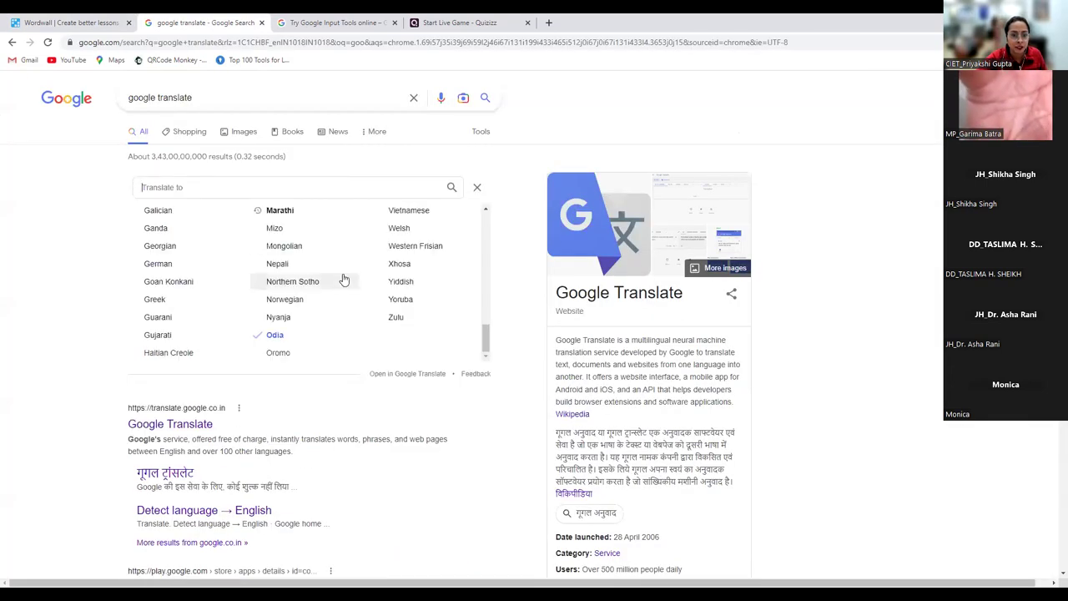
pyautogui.scroll(-3, 340, 278)
pyautogui.scroll(2, 340, 278)
pyautogui.scroll(5, 354, 252)
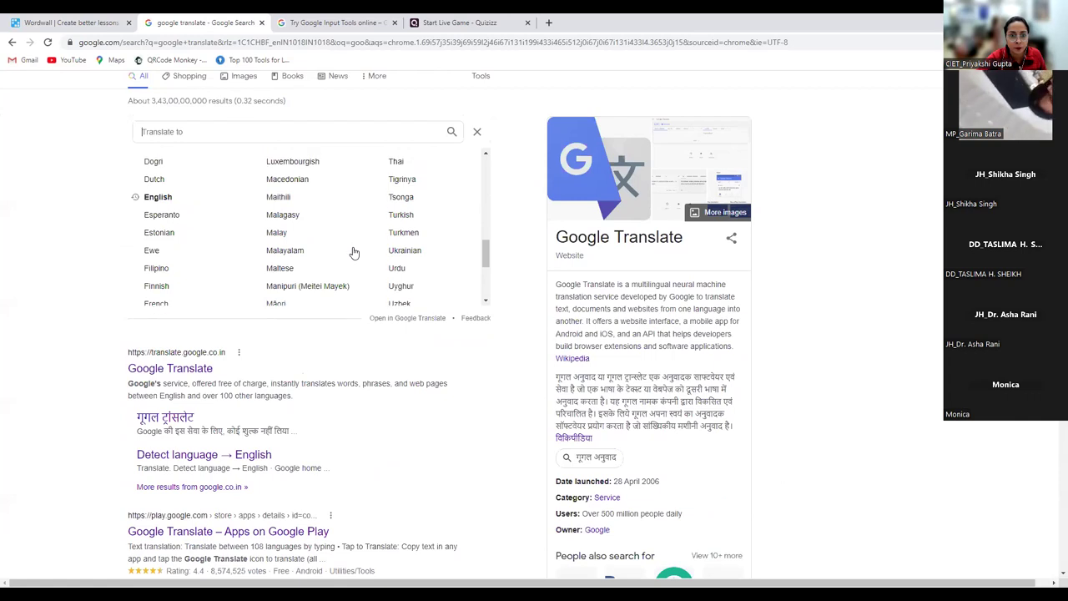
pyautogui.scroll(3, 354, 252)
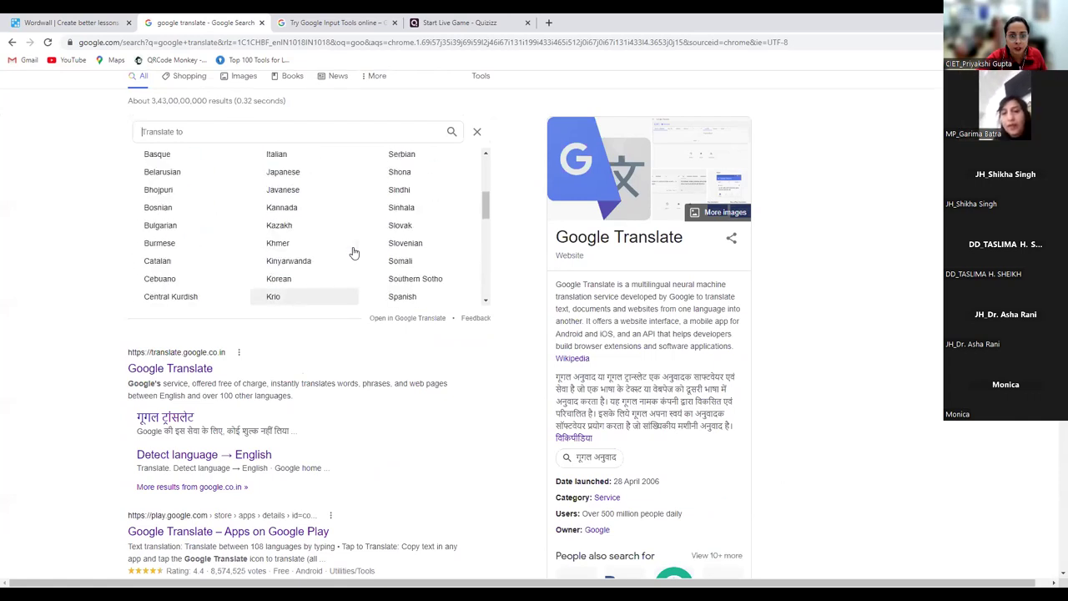
pyautogui.click(400, 175)
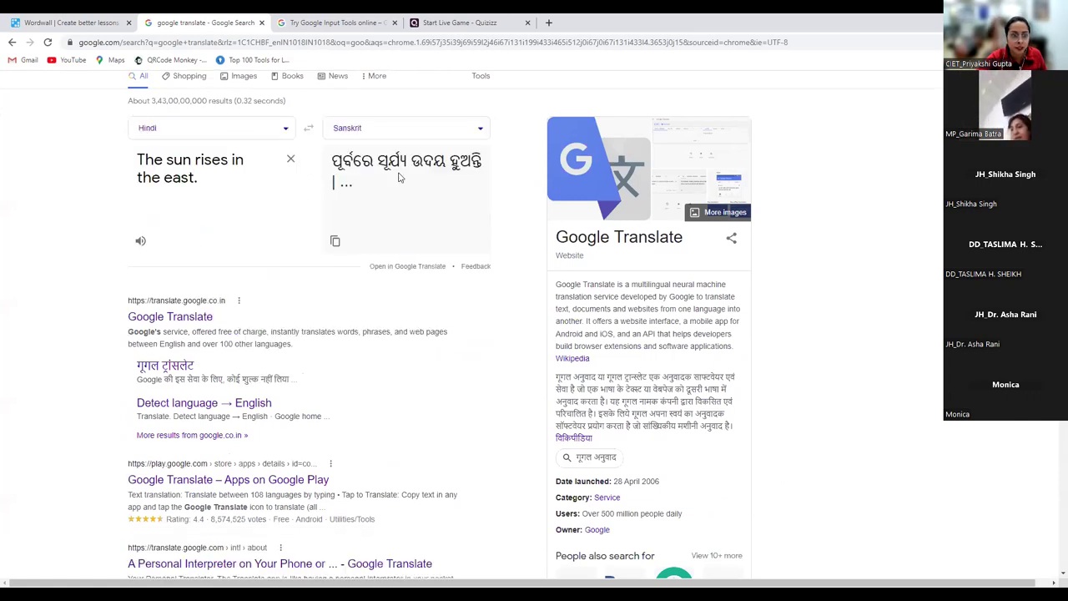
# Step: Translate "I like to play with my dog." into Sanskrit and try to carry the translation over to the Wordwall activity
pyautogui.tripleClick(198, 177)
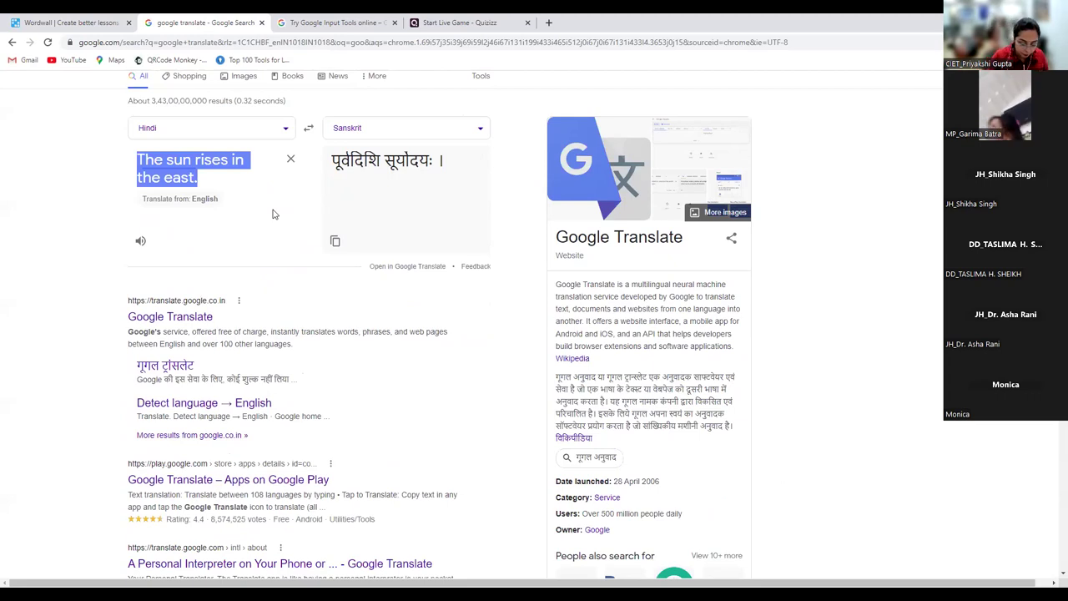
pyautogui.write('l like to ')
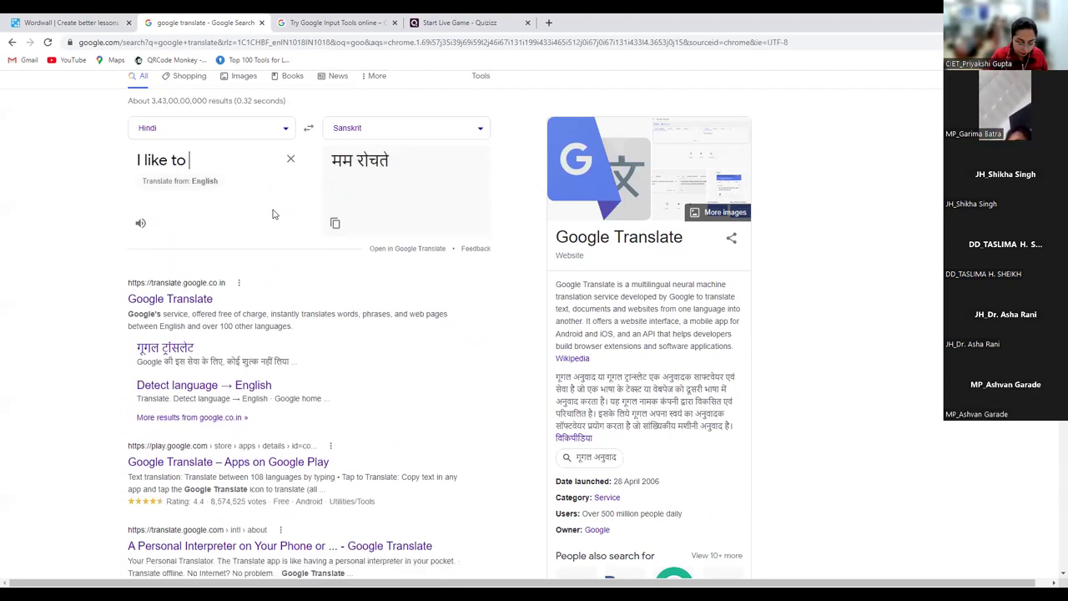
pyautogui.write('play wi')
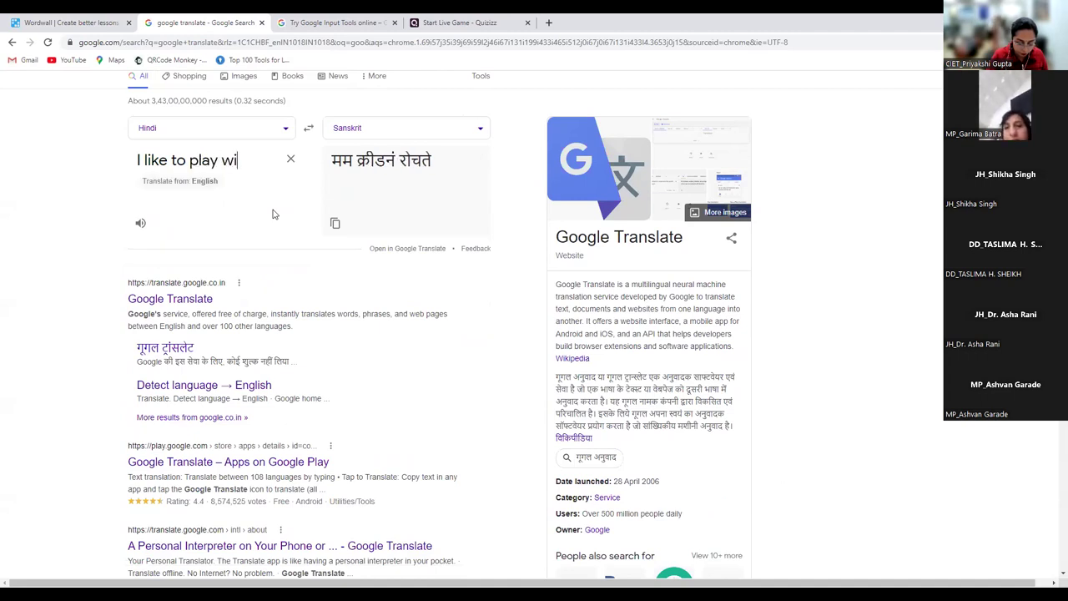
pyautogui.write('th my dog.')
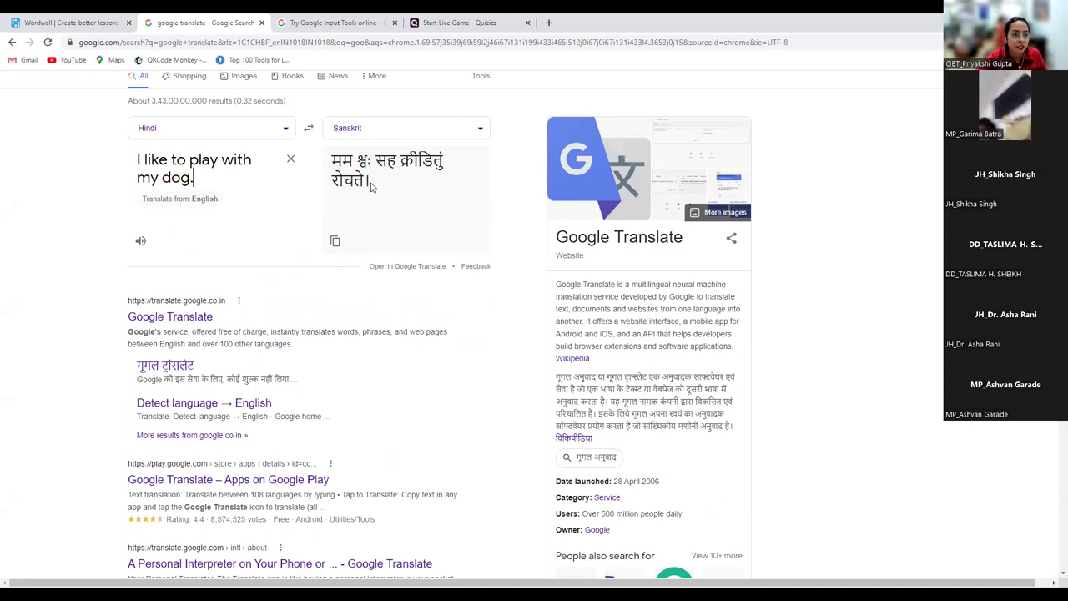
pyautogui.moveTo(370, 186); pyautogui.dragTo(329, 163)
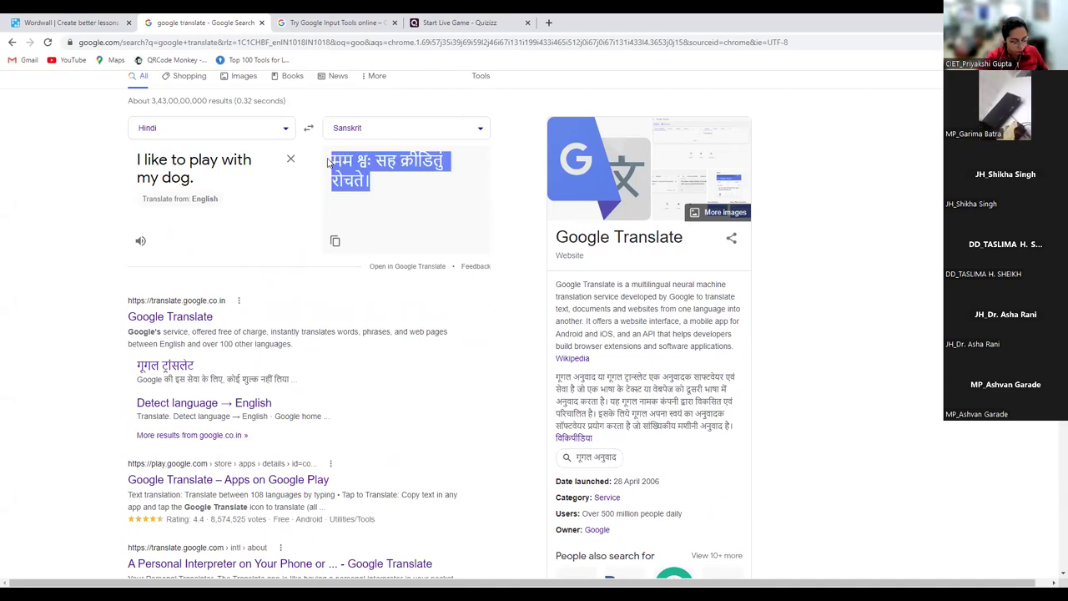
pyautogui.click(55, 21)
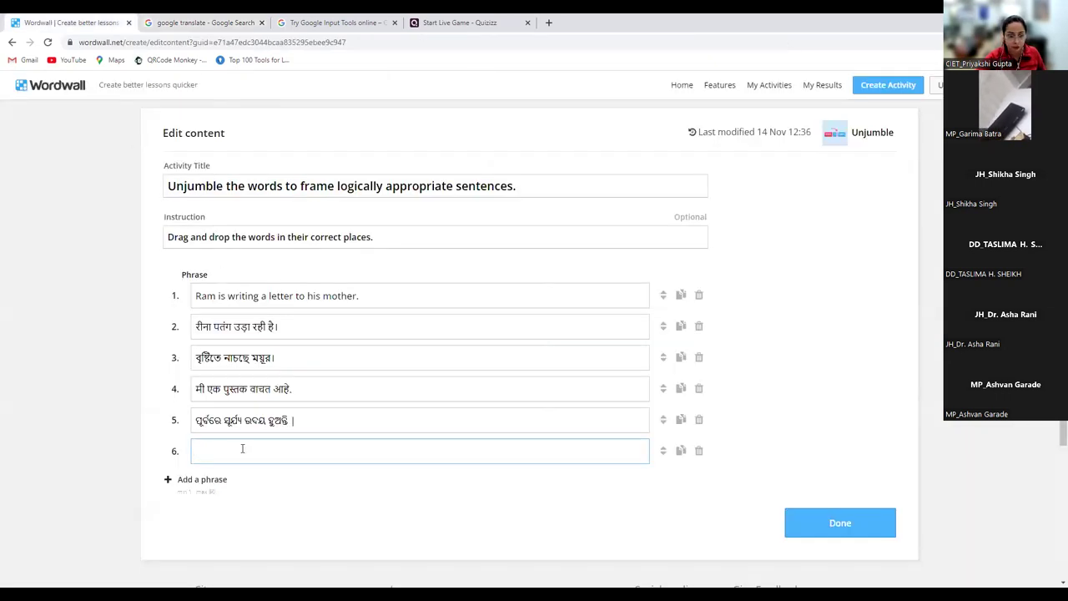
pyautogui.click(200, 22)
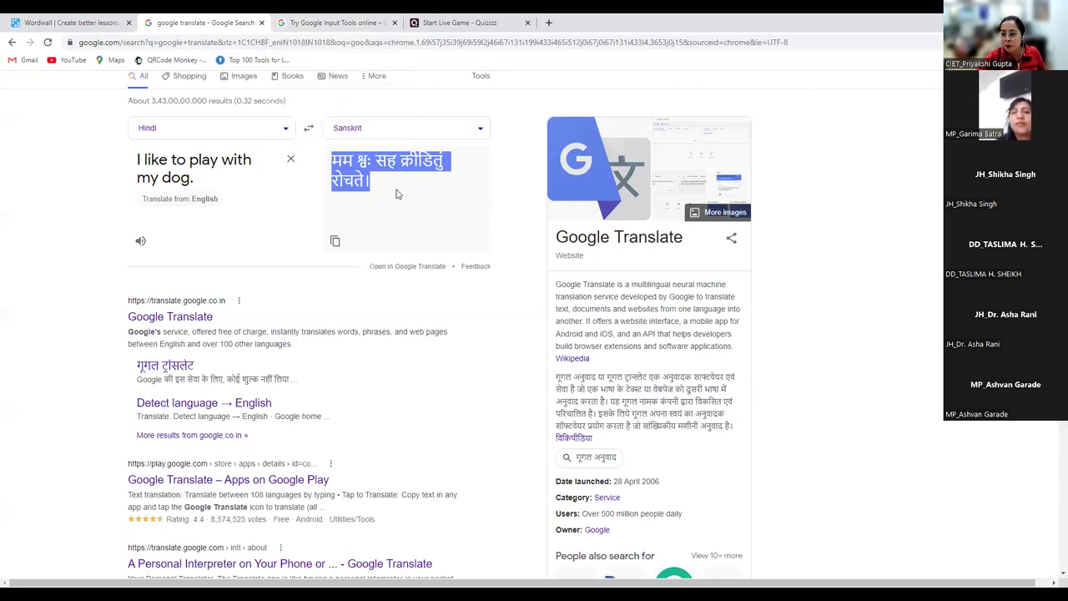
pyautogui.click(71, 22)
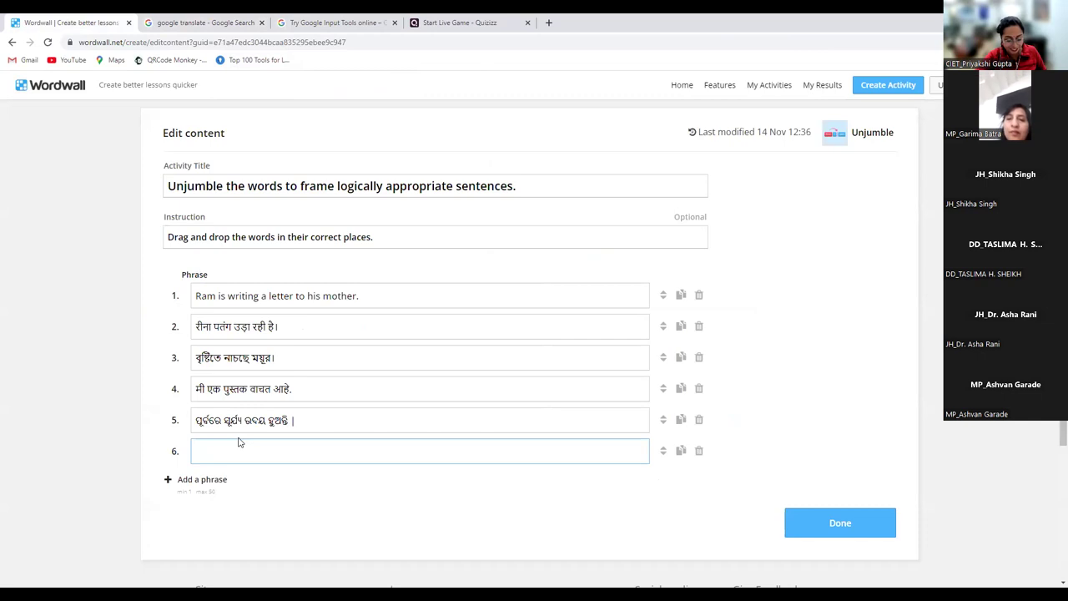
pyautogui.click(213, 18)
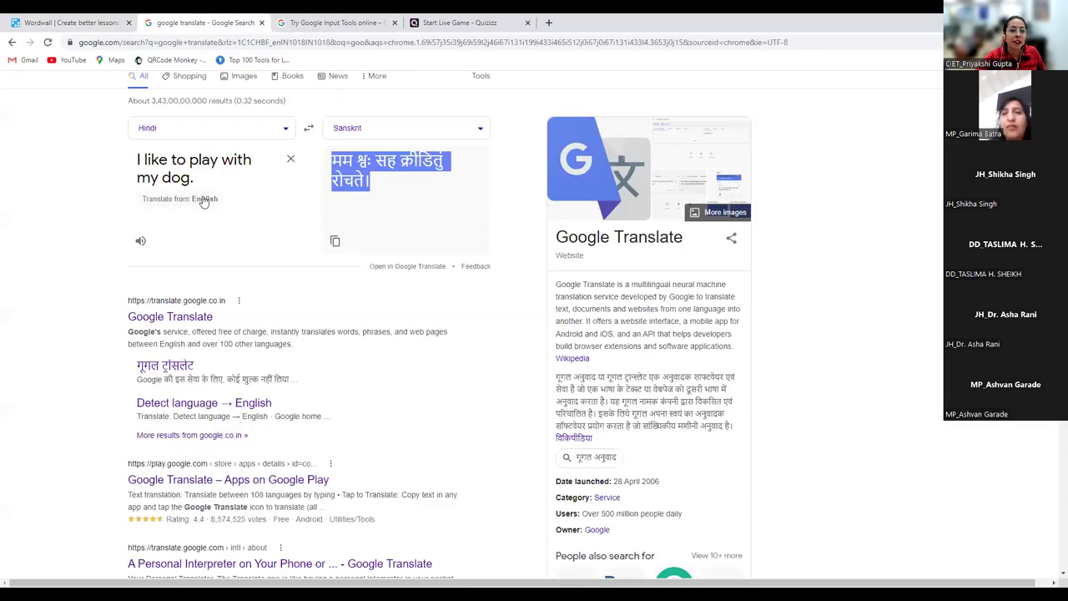
# Step: Translate "I am reading a book." into Sanskrit and copy the translation into the Wordwall activity as the sixth phrase
pyautogui.tripleClick(194, 177)
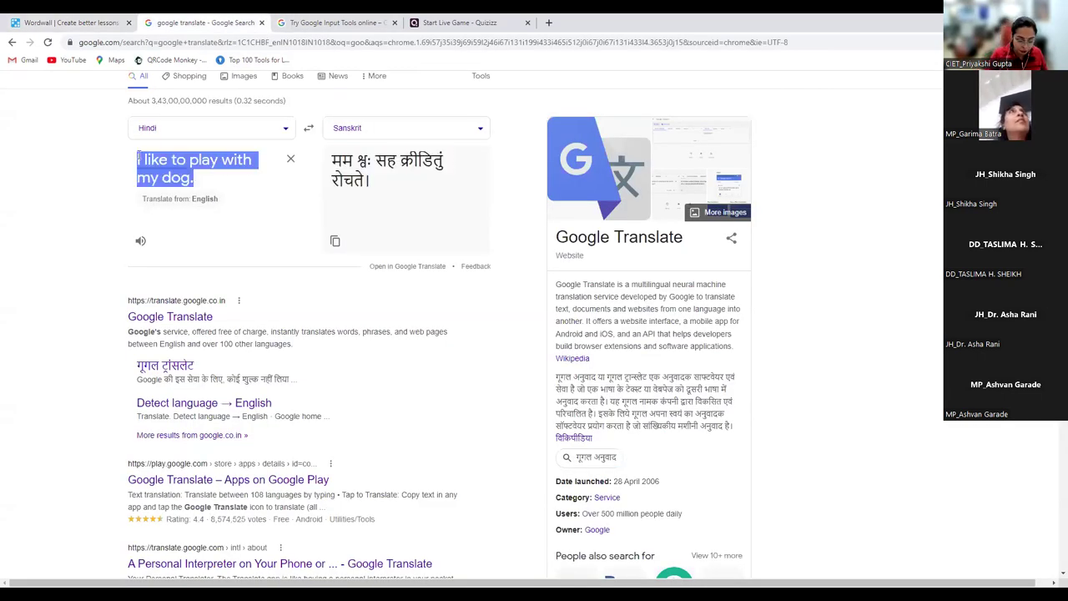
pyautogui.write('I am reading a book.')
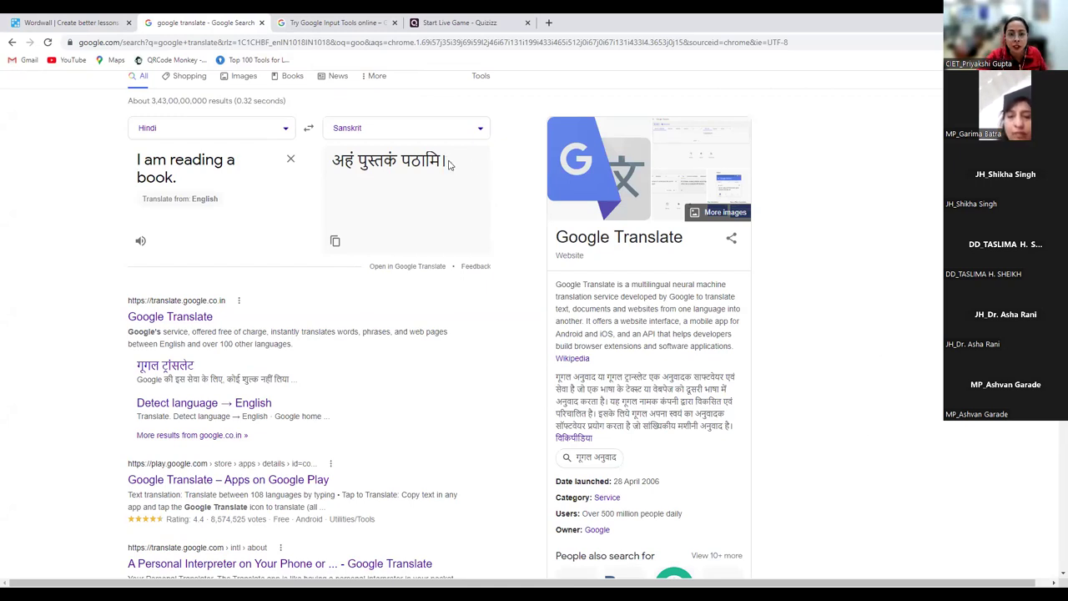
pyautogui.moveTo(447, 162); pyautogui.dragTo(308, 153)
pyautogui.hotkey('ctrl', 'c')
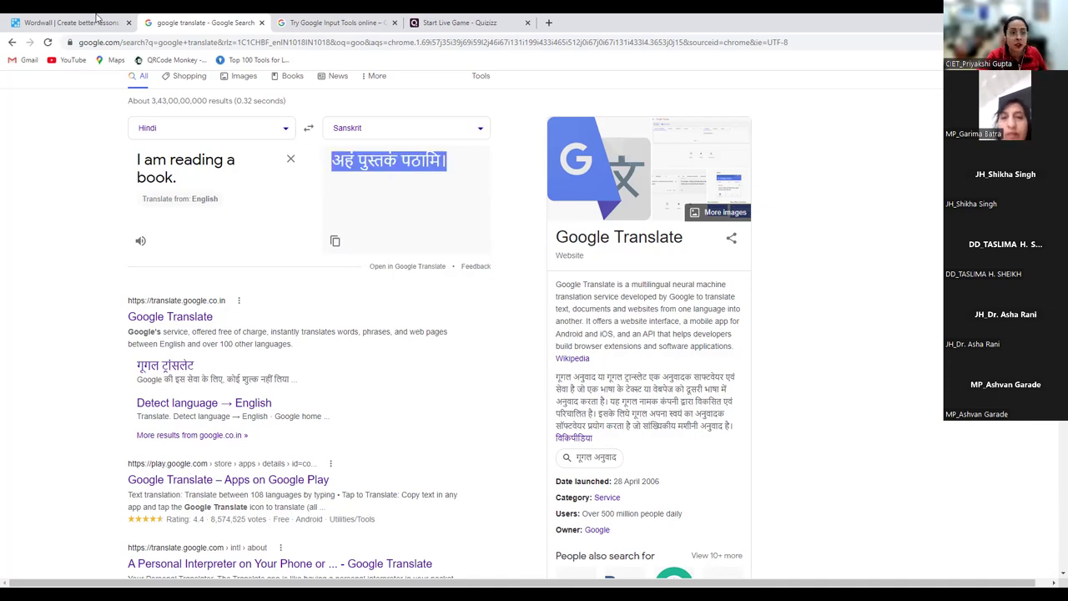
pyautogui.click(71, 22)
pyautogui.hotkey('ctrl', 'v')
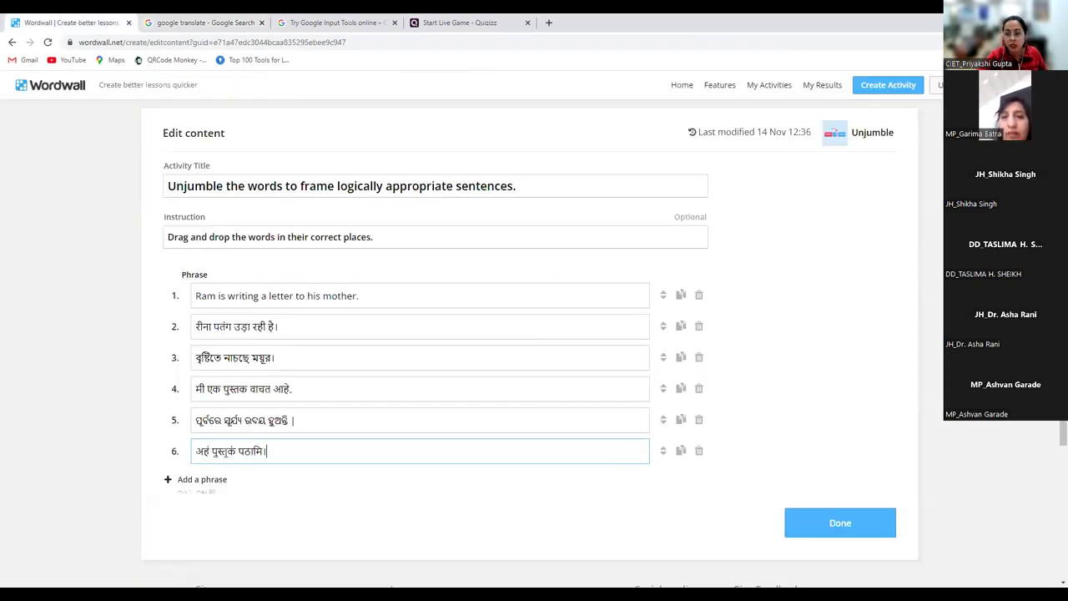
# Step: Add "Je parle francais." as the seventh phrase and finish editing the activity
pyautogui.click(203, 479)
pyautogui.write('Je parle francais')
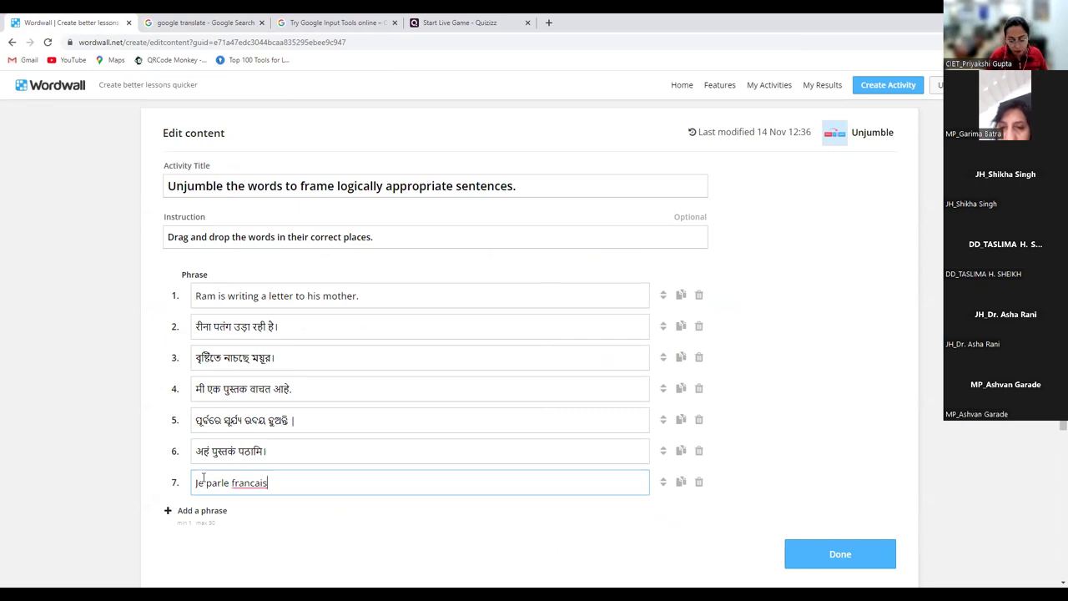
pyautogui.write('.')
pyautogui.click(330, 536)
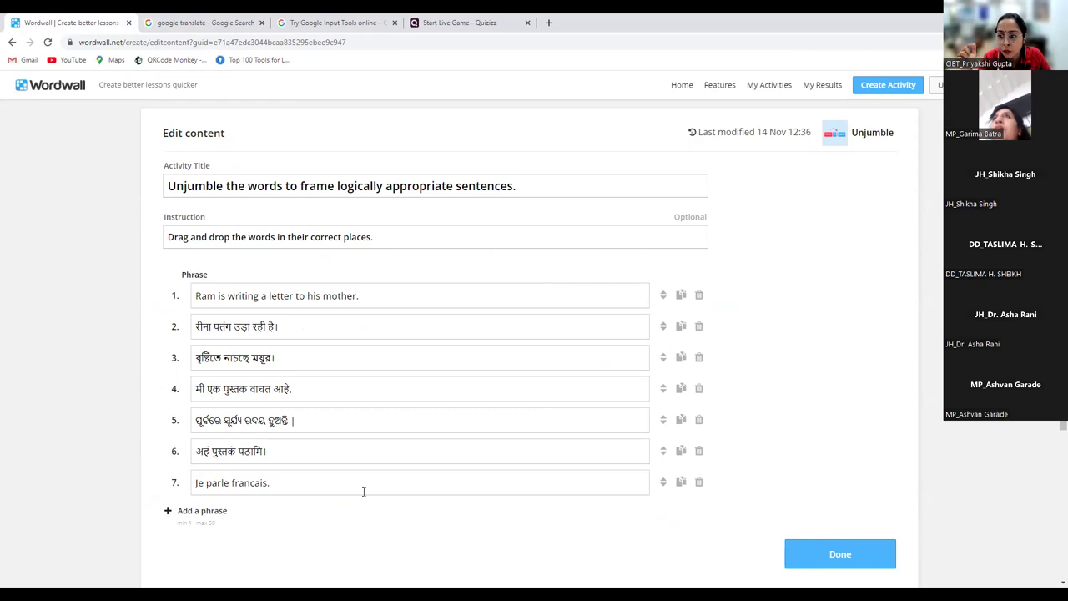
pyautogui.click(827, 552)
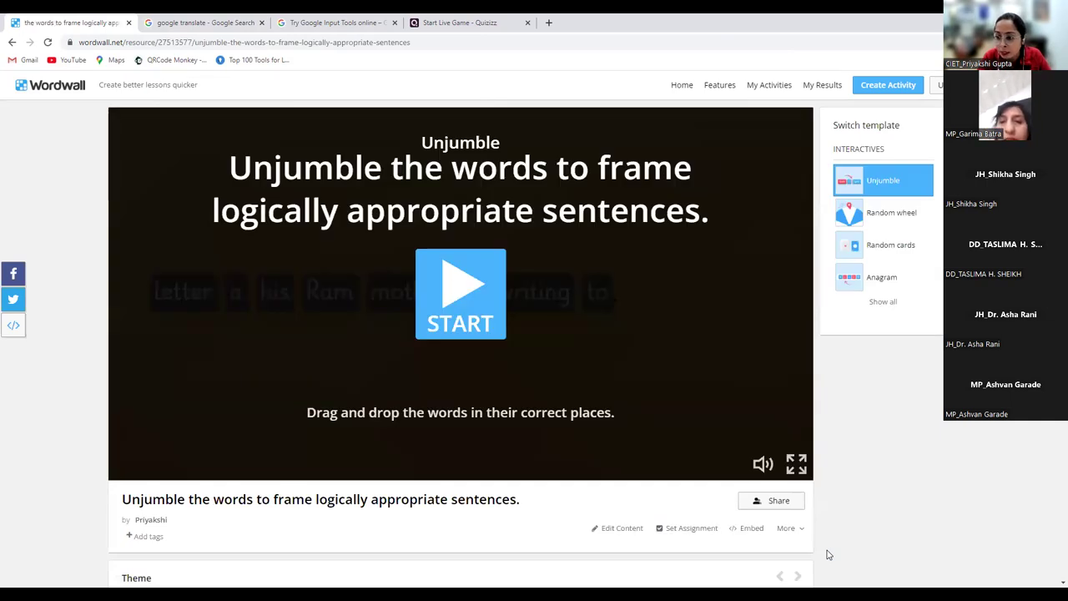
# Step: Start the game and rearrange the English words into "Ram is writing a letter to his mother."
pyautogui.click(472, 294)
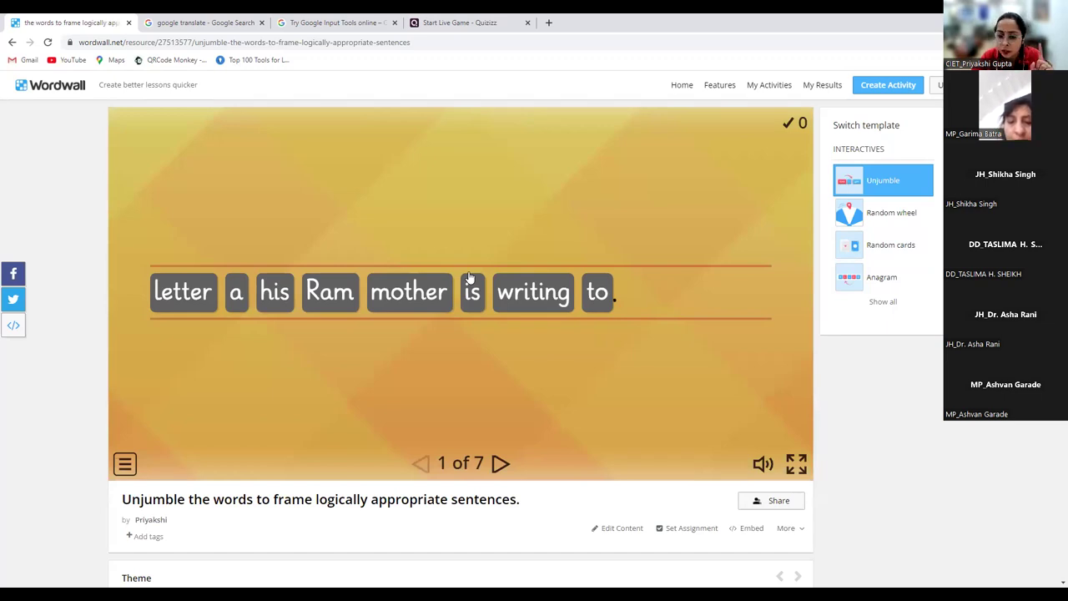
pyautogui.moveTo(333, 296); pyautogui.dragTo(173, 294)
pyautogui.moveTo(472, 296); pyautogui.dragTo(227, 294)
pyautogui.moveTo(500, 302); pyautogui.dragTo(288, 299)
pyautogui.moveTo(597, 294); pyautogui.dragTo(457, 299)
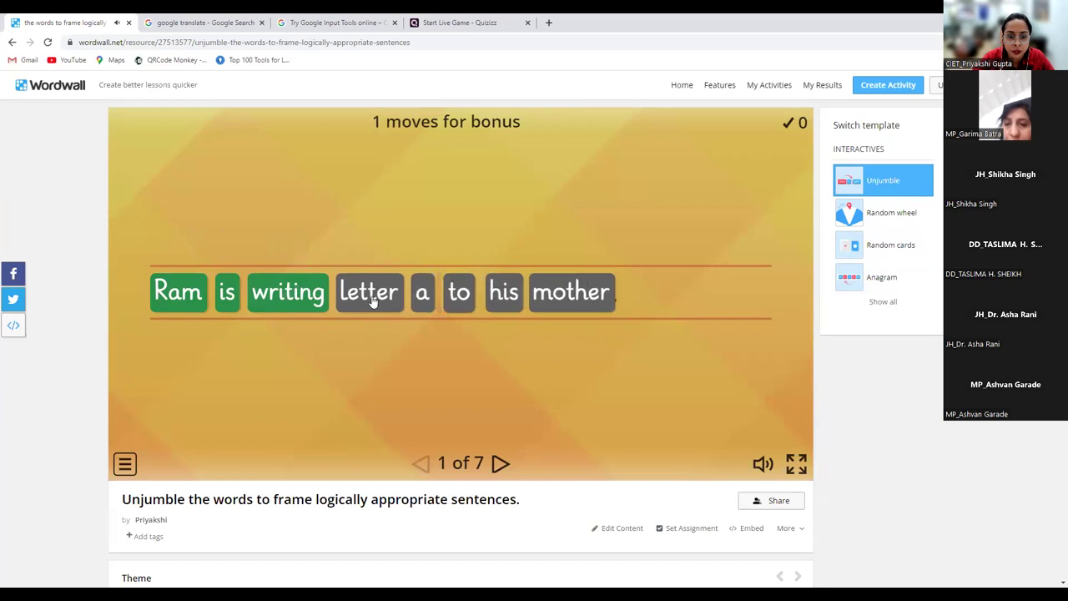
pyautogui.moveTo(373, 303); pyautogui.dragTo(434, 306)
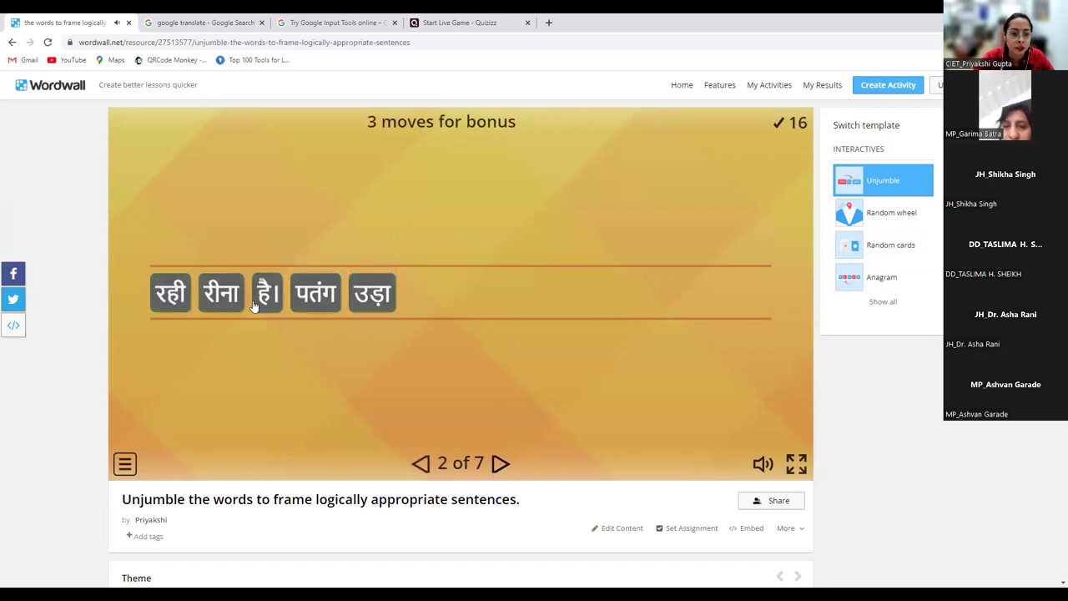
# Step: Rearrange the Hindi words into "रीना पतंग उड़ा रही है।"
pyautogui.moveTo(326, 294); pyautogui.dragTo(272, 296)
pyautogui.moveTo(374, 302); pyautogui.dragTo(313, 299)
pyautogui.moveTo(173, 294); pyautogui.dragTo(364, 302)
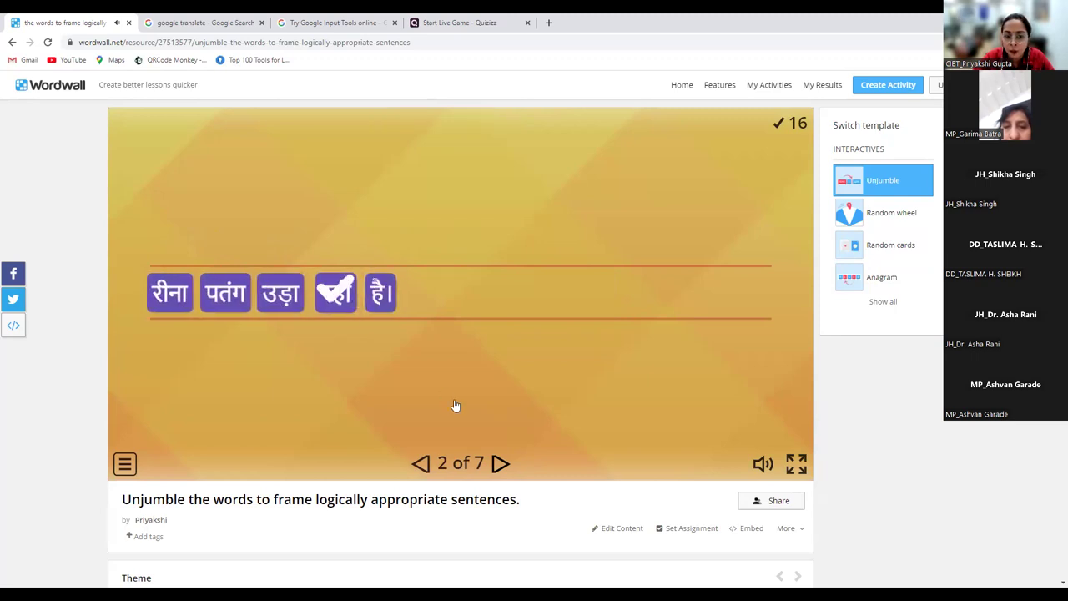
# Step: Go to the third question and rearrange the Bangla words into "বৃষ্টিতে নাচছে ময়ূর।"
pyautogui.click(499, 464)
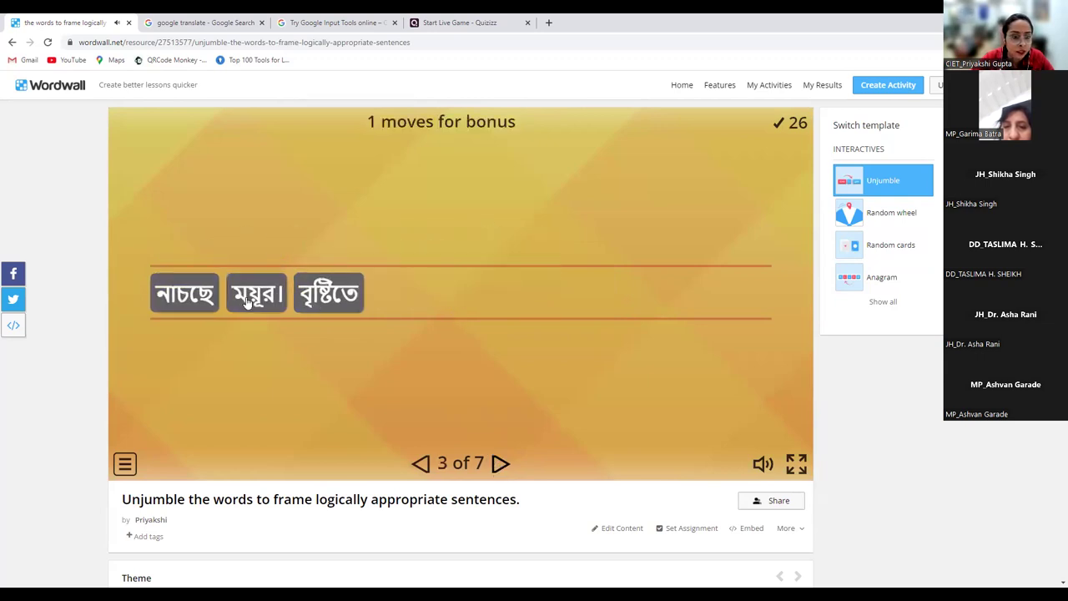
pyautogui.moveTo(334, 301); pyautogui.dragTo(250, 296)
pyautogui.moveTo(184, 294); pyautogui.dragTo(353, 288)
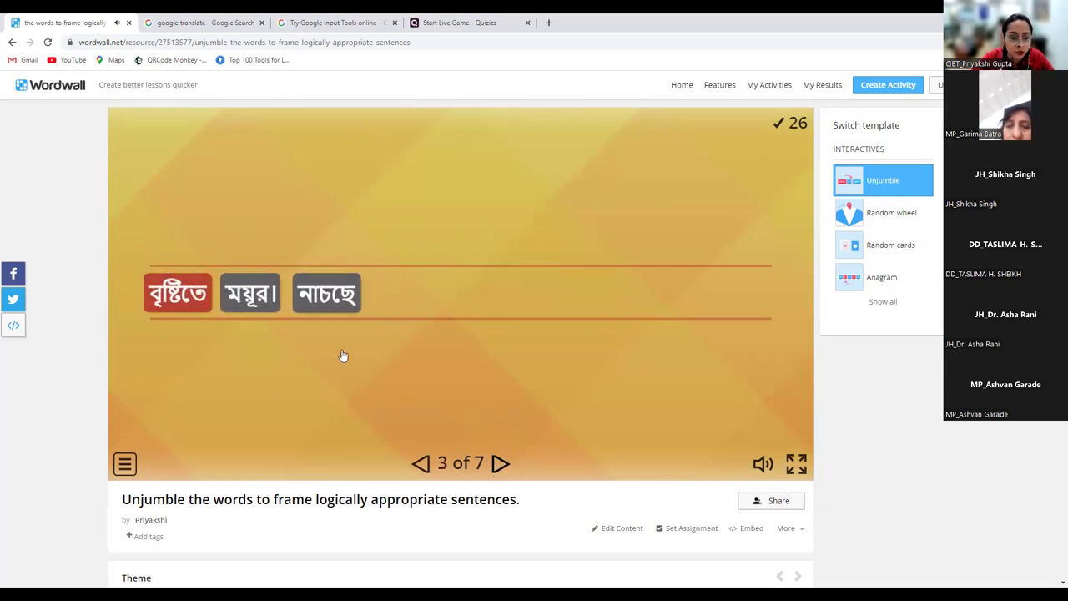
pyautogui.moveTo(267, 299); pyautogui.dragTo(164, 298)
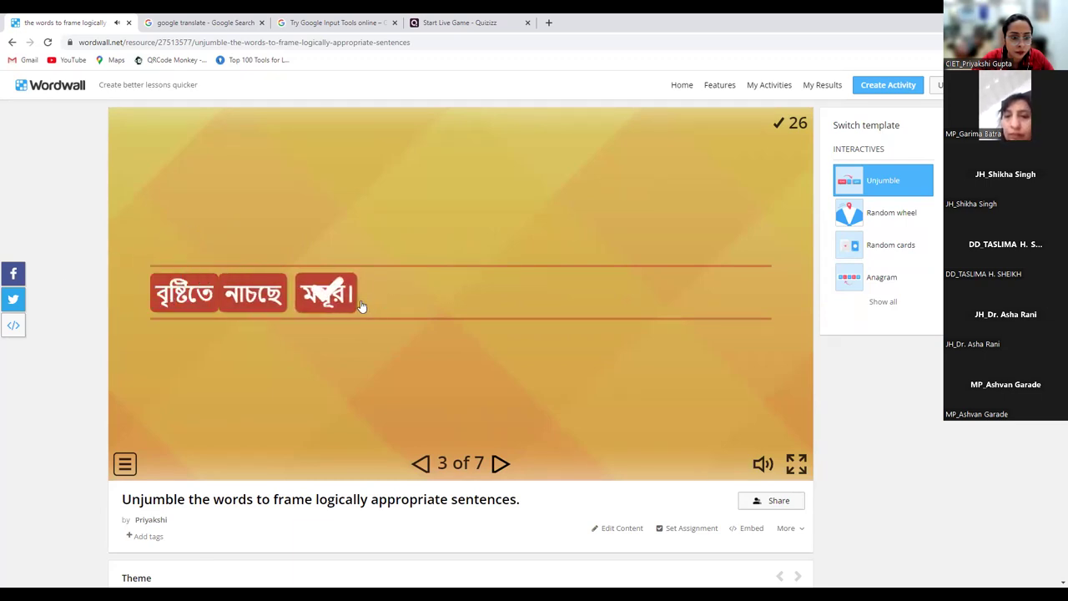
# Step: Go to the fourth question and rearrange the Marathi words into "मी एक पुस्तक वाचत आहे."
pyautogui.click(498, 466)
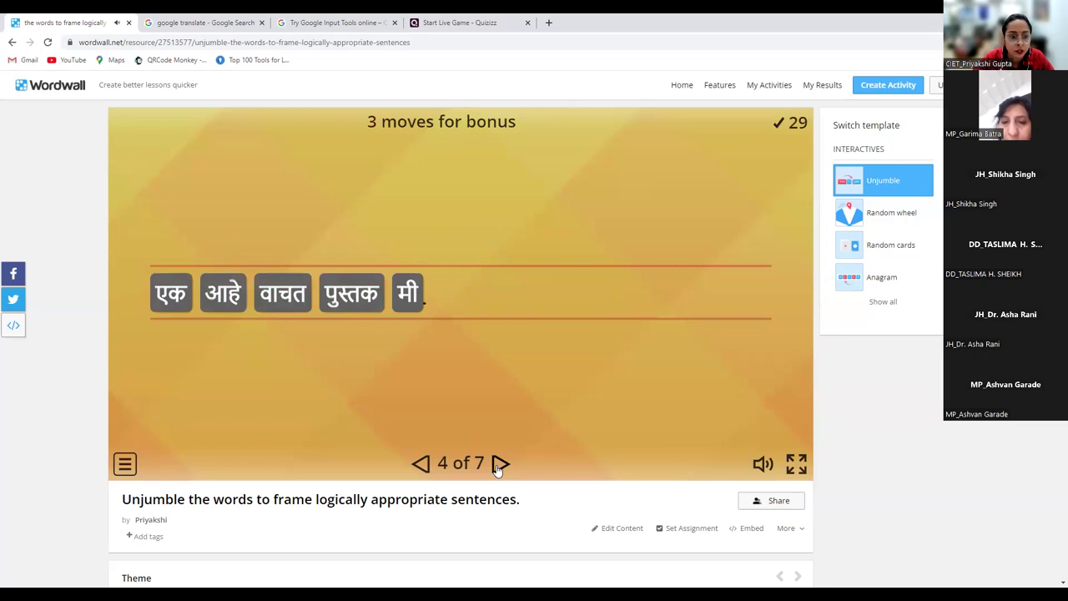
pyautogui.moveTo(407, 293); pyautogui.dragTo(171, 293)
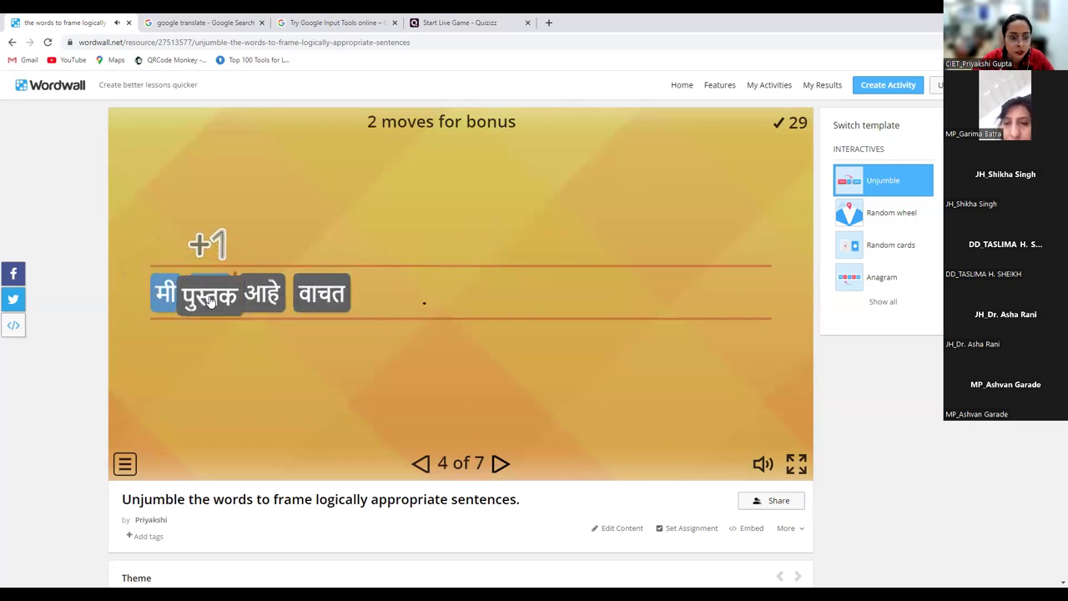
pyautogui.moveTo(262, 296); pyautogui.dragTo(405, 299)
pyautogui.moveTo(338, 294); pyautogui.dragTo(422, 294)
pyautogui.moveTo(284, 292); pyautogui.dragTo(418, 292)
pyautogui.moveTo(326, 294); pyautogui.dragTo(276, 294)
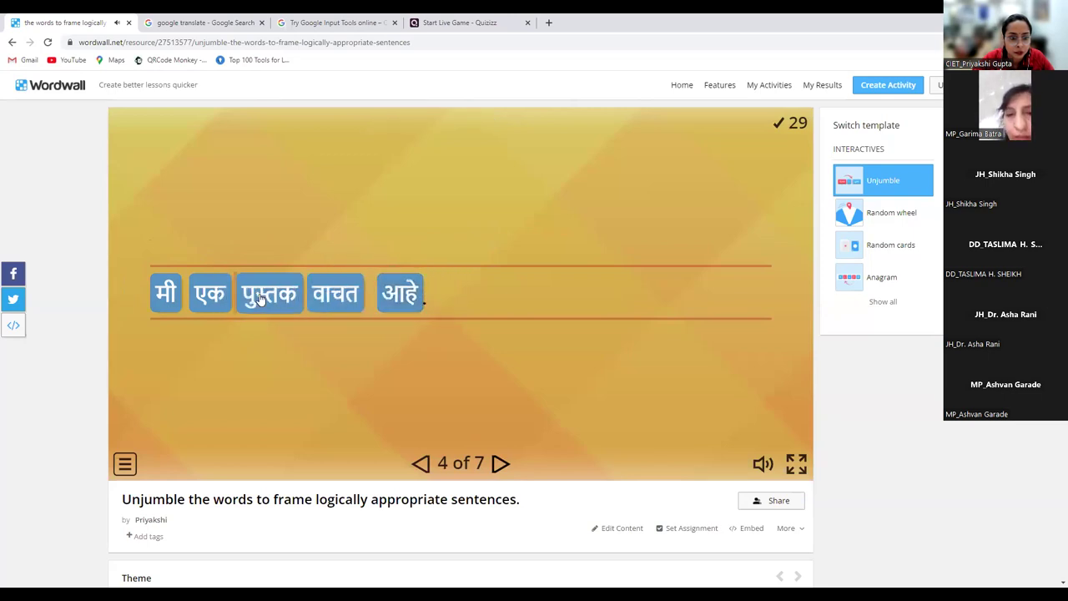
# Step: Go to the fifth question and rearrange the Odia words into "ପୂର୍ବରେ ସୂର୍ଯ୍ୟ ଉଦୟ ହୁଅନ୍ତି |"
pyautogui.click(500, 464)
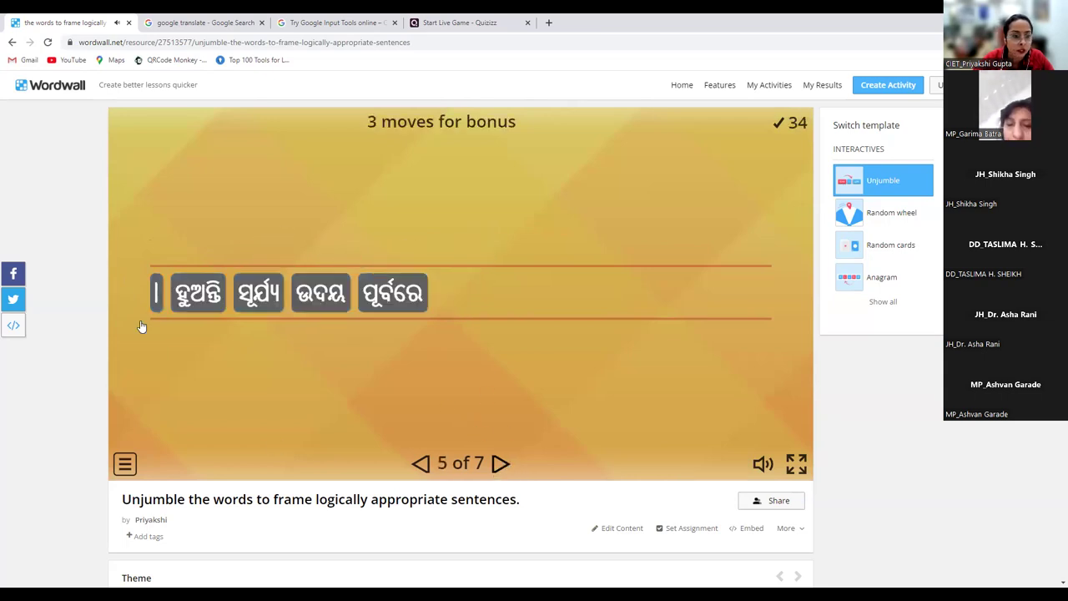
pyautogui.moveTo(162, 300); pyautogui.dragTo(421, 292)
pyautogui.moveTo(300, 292); pyautogui.dragTo(376, 292)
pyautogui.moveTo(238, 292); pyautogui.dragTo(321, 292)
pyautogui.moveTo(176, 292); pyautogui.dragTo(293, 294)
pyautogui.moveTo(388, 292); pyautogui.dragTo(171, 292)
# Step: Rearrange the words of the remaining Sanskrit and French sentences to complete the game
pyautogui.click(501, 464)
pyautogui.moveTo(255, 311); pyautogui.dragTo(171, 294)
pyautogui.moveTo(234, 293); pyautogui.dragTo(372, 310)
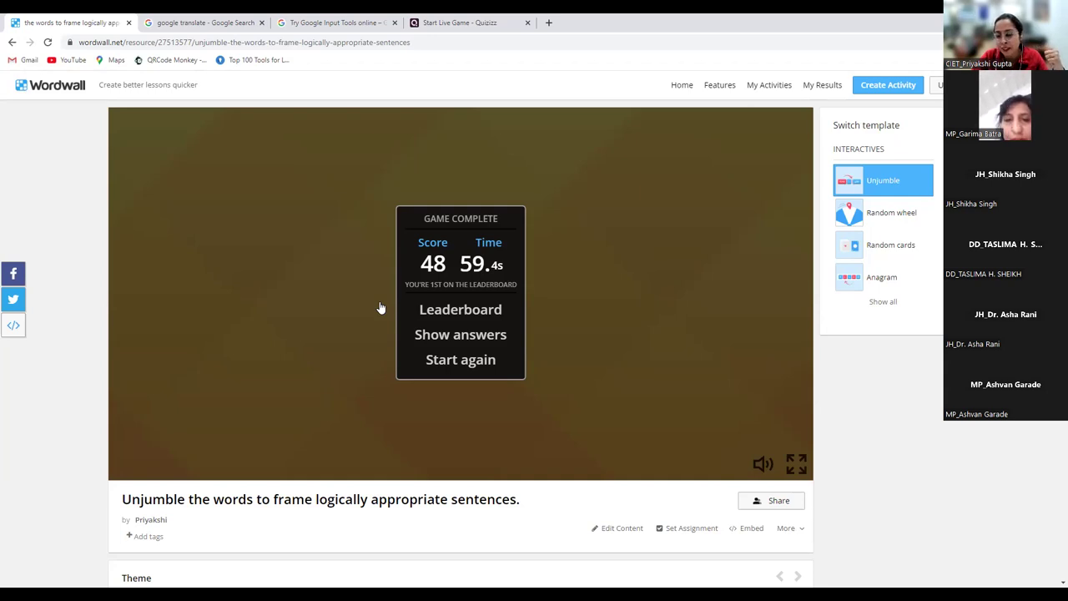
# Step: Open the game's leaderboard and submit the player's name for the score
pyautogui.click(460, 316)
pyautogui.write('pri')
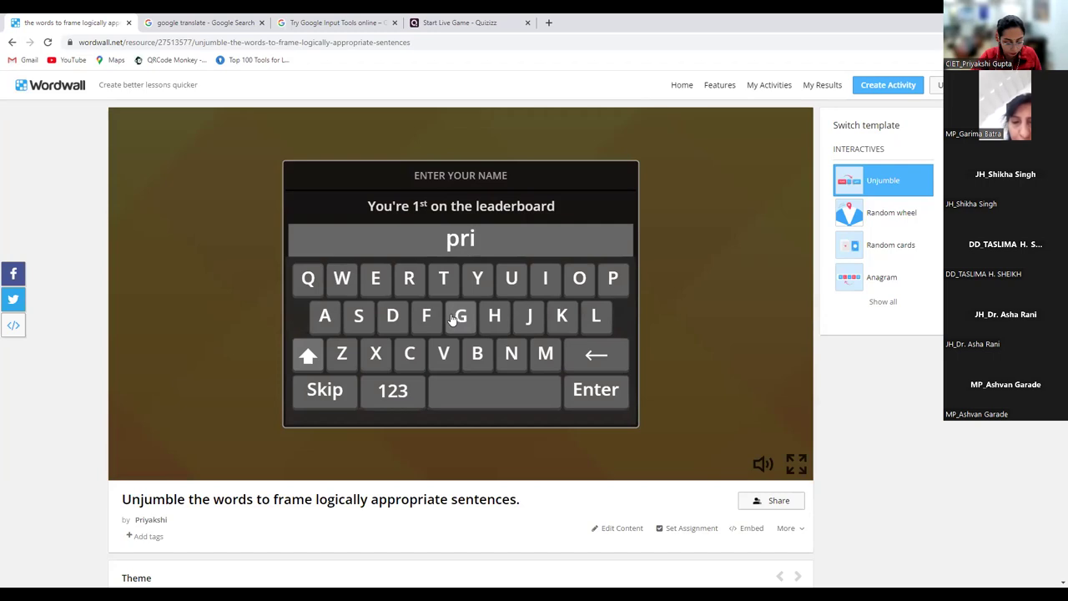
pyautogui.write('yakshi')
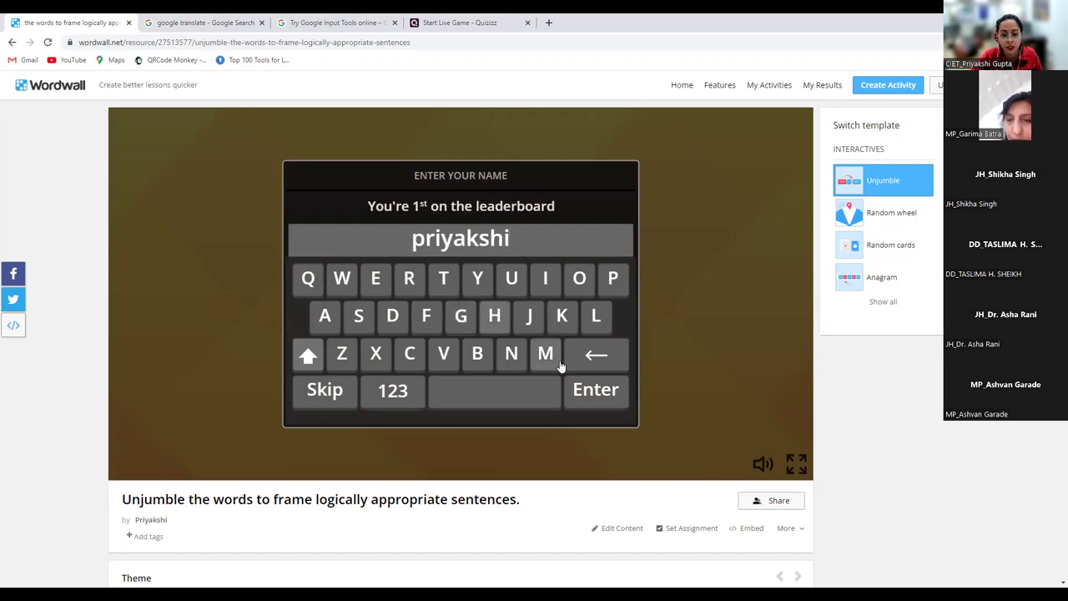
pyautogui.click(594, 392)
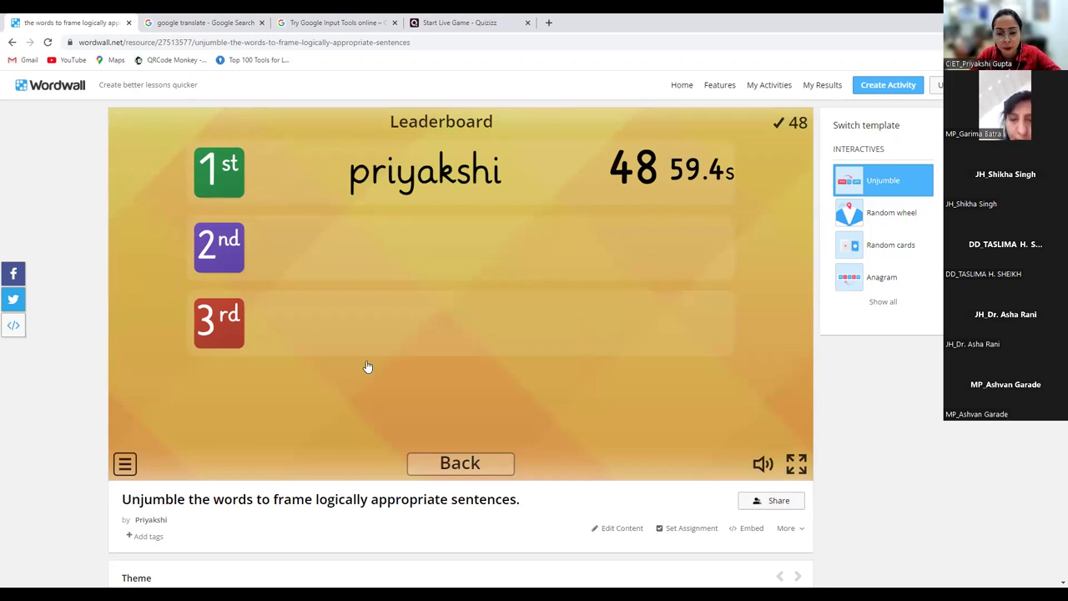
# Step: Leave the leaderboard and review the correct answers for all the unjumbled sentences
pyautogui.click(444, 463)
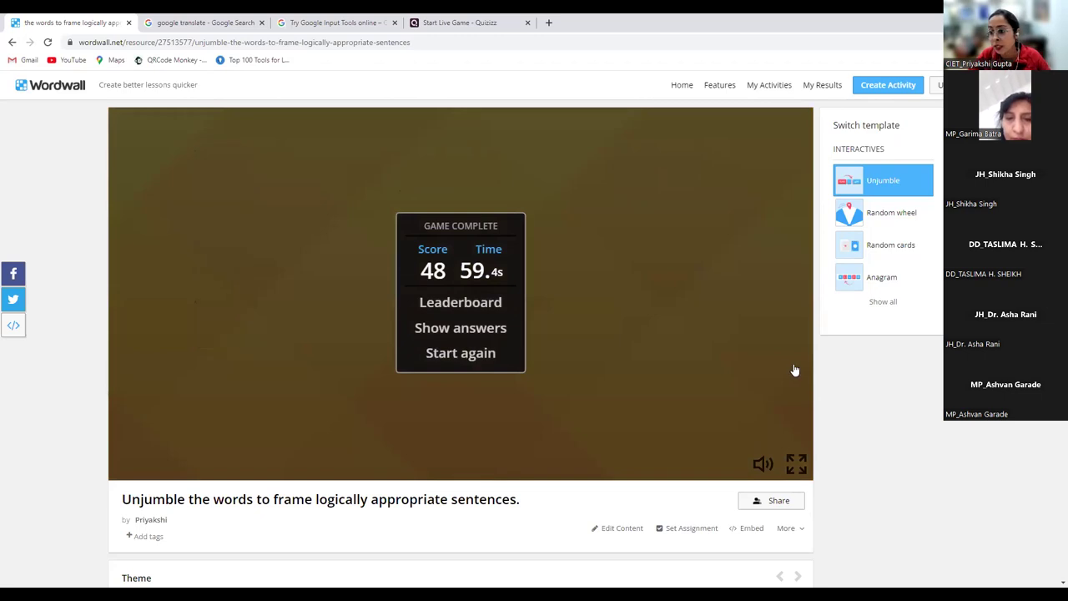
pyautogui.click(472, 332)
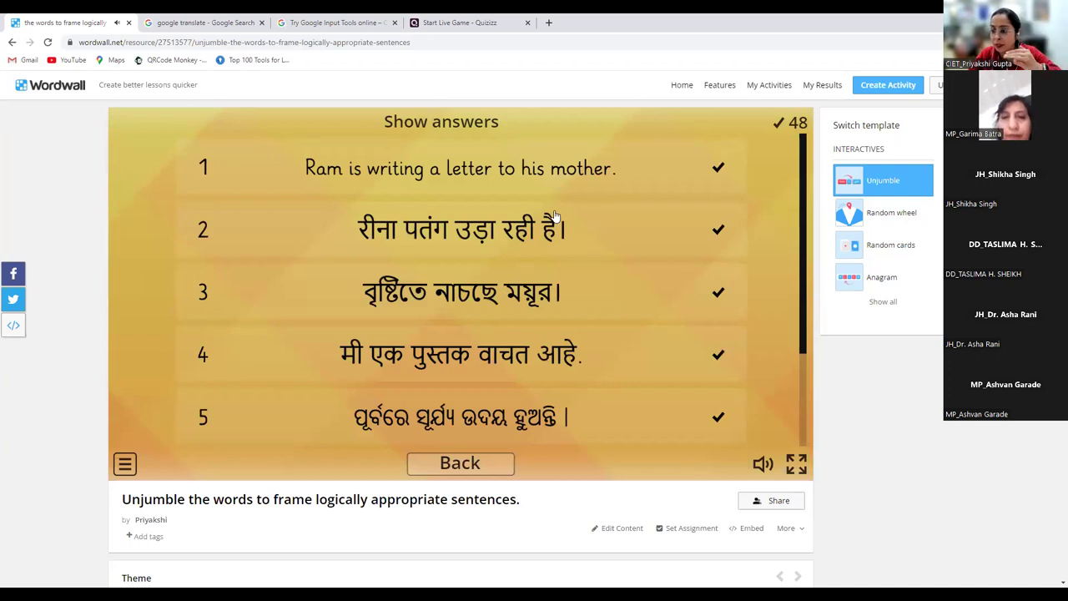
pyautogui.scroll(-2, 555, 215)
pyautogui.scroll(2, 555, 215)
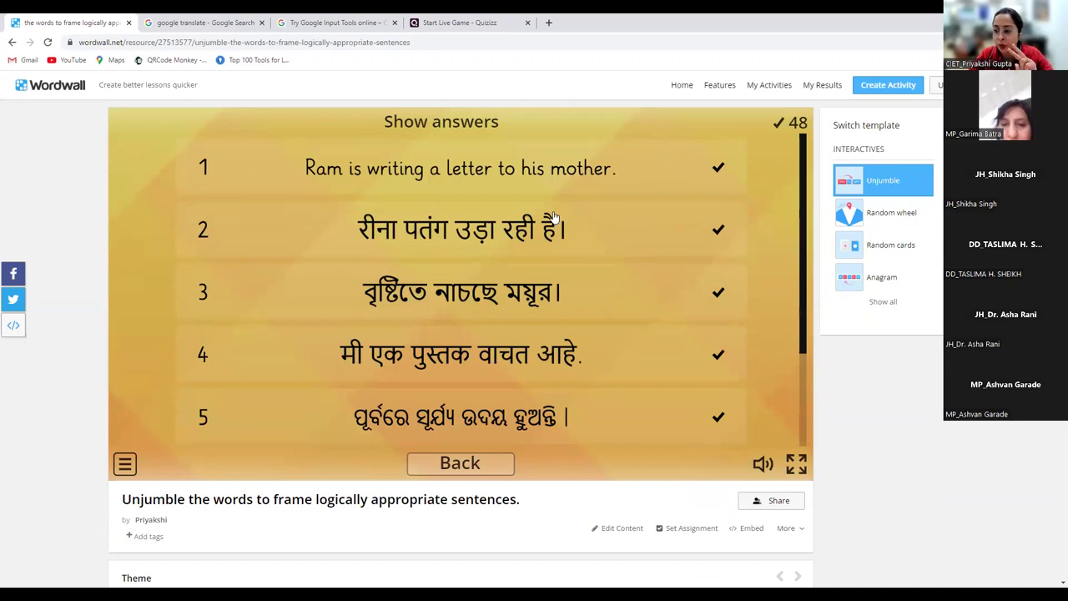
pyautogui.scroll(-1, 584, 234)
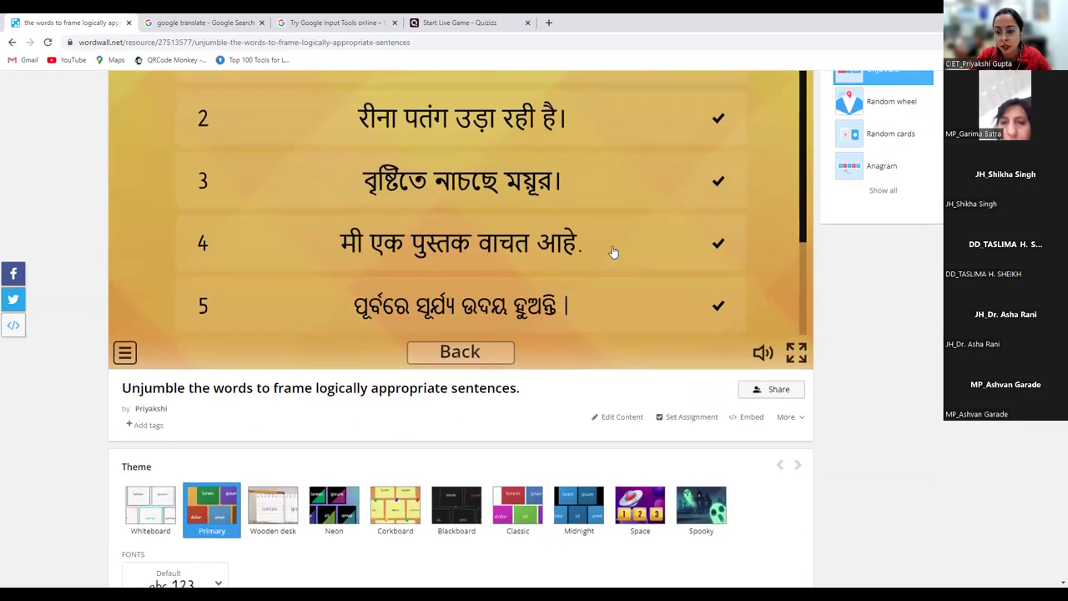
pyautogui.click(770, 391)
pyautogui.click(866, 182)
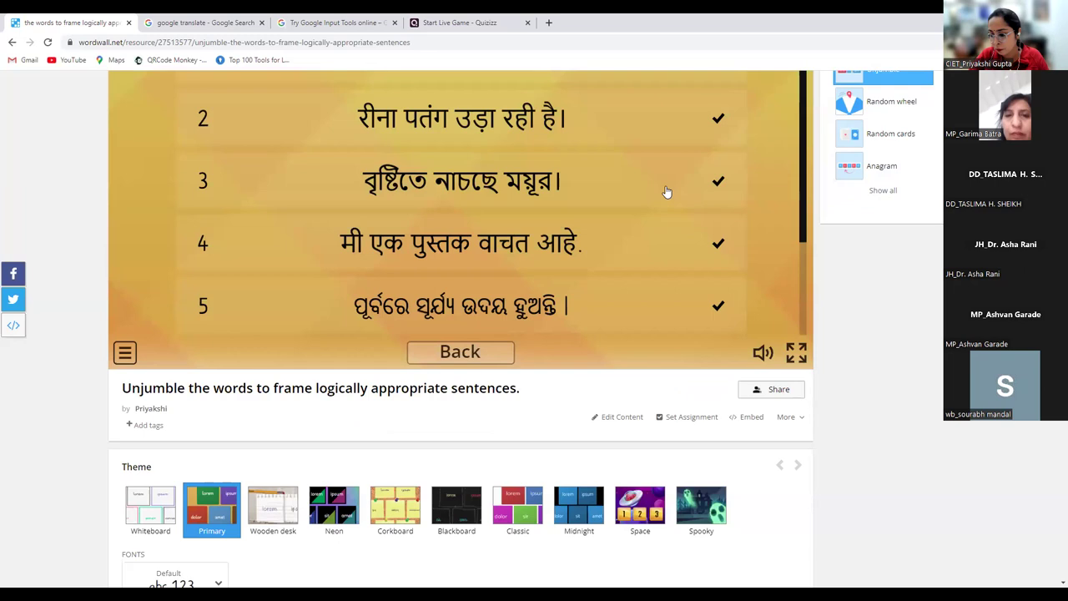
pyautogui.scroll(2, 660, 198)
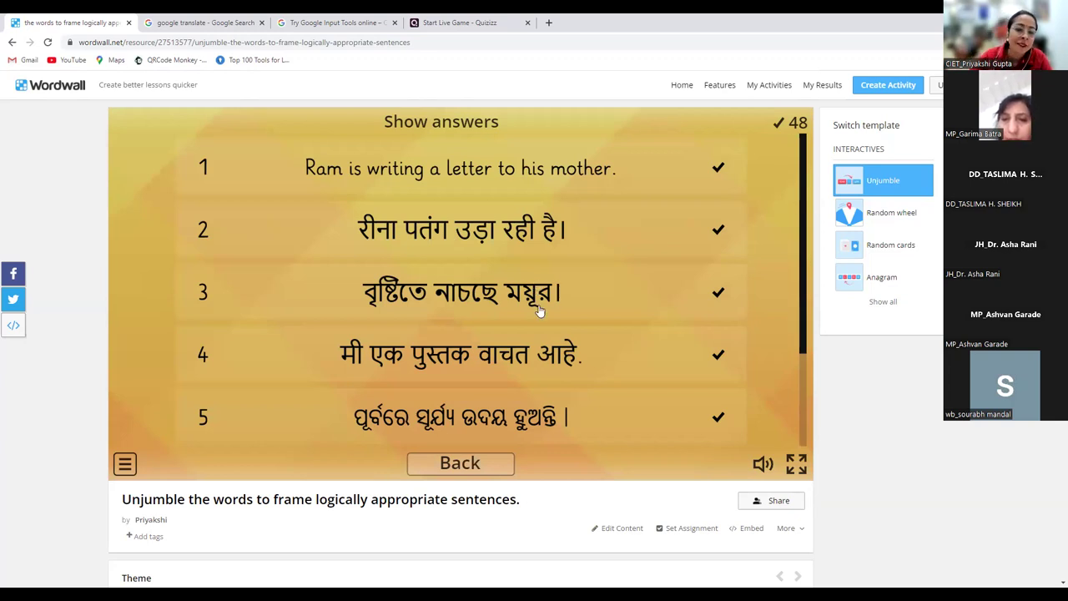
# Step: Publish the activity with subject English and topic Sentence Structure, select its share link and close the sharing dialog
pyautogui.click(772, 502)
pyautogui.click(543, 422)
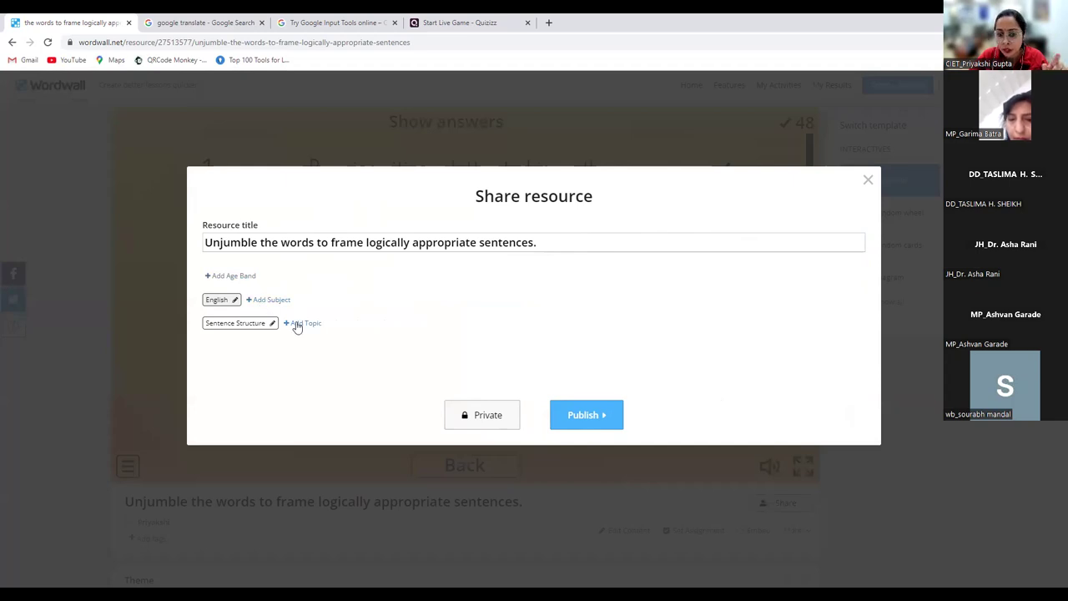
pyautogui.click(582, 415)
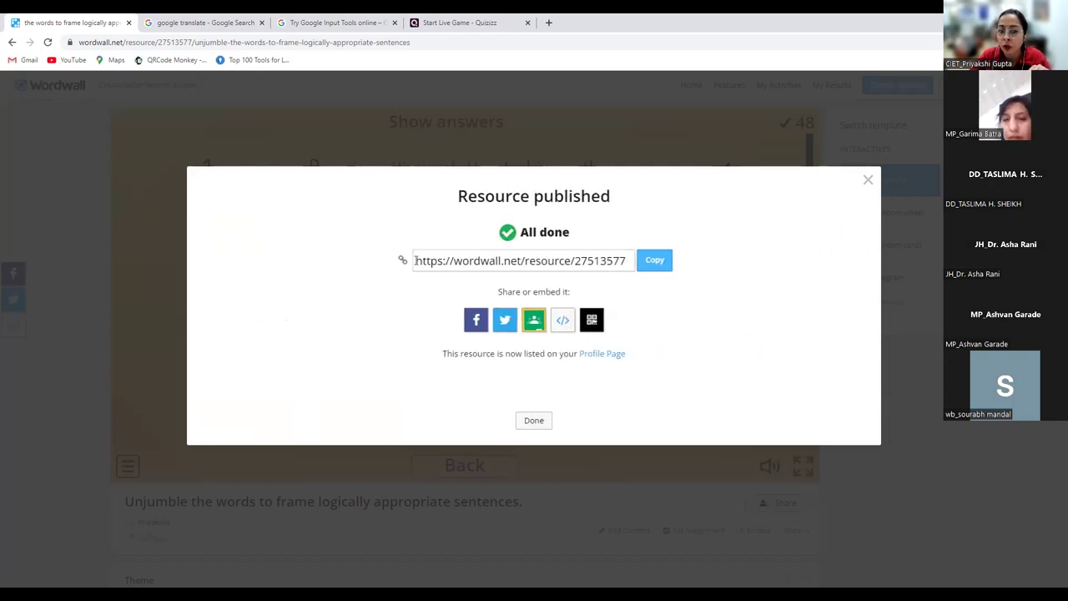
pyautogui.moveTo(415, 260); pyautogui.dragTo(686, 276)
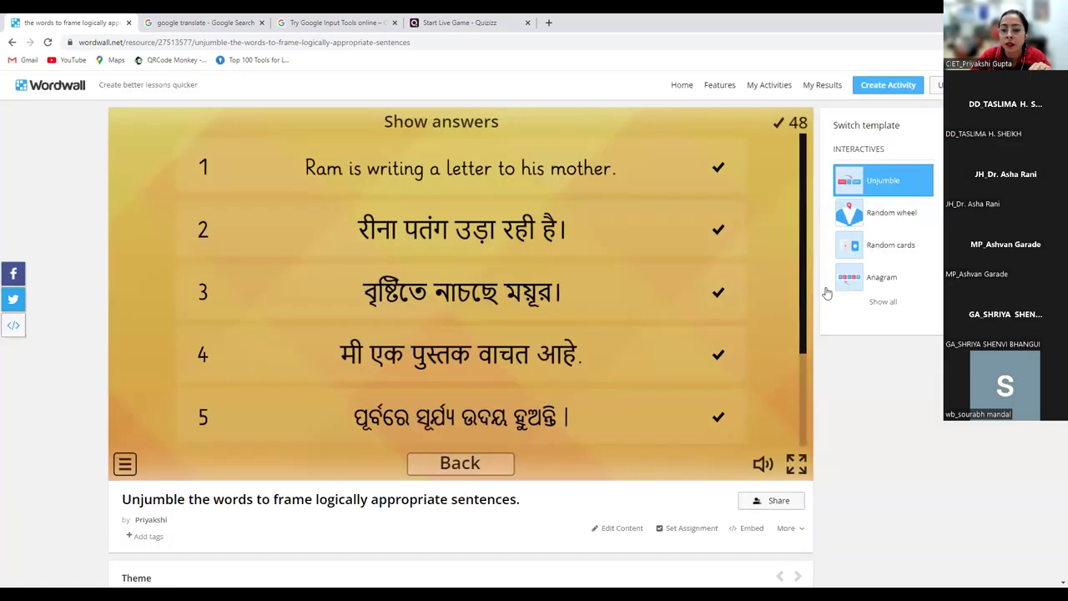
pyautogui.click(868, 182)
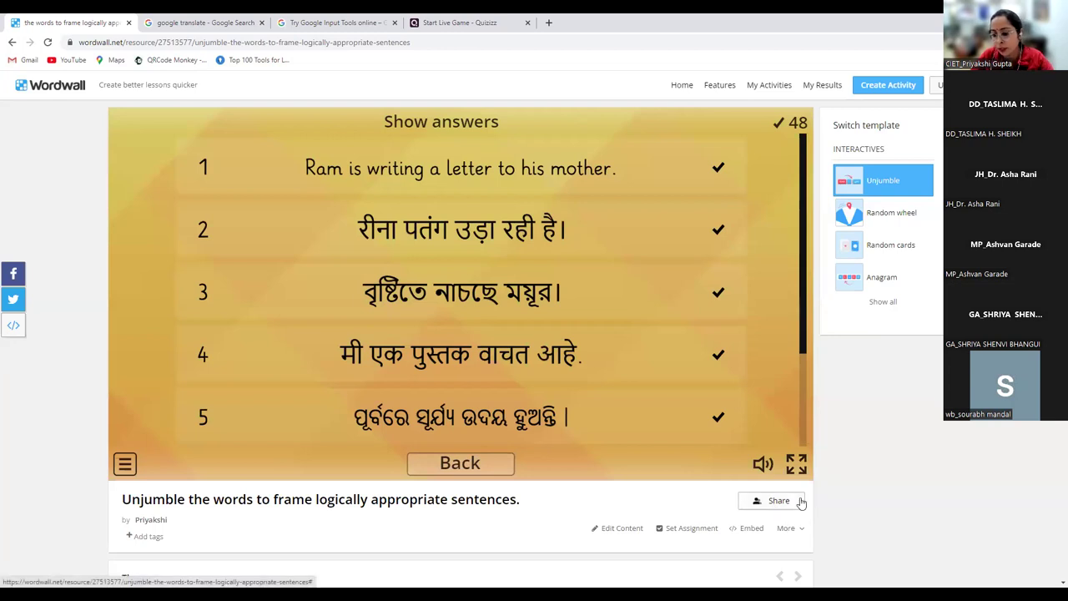
# Step: Publish the activity again from its publish settings and display the QR code for its link
pyautogui.click(769, 501)
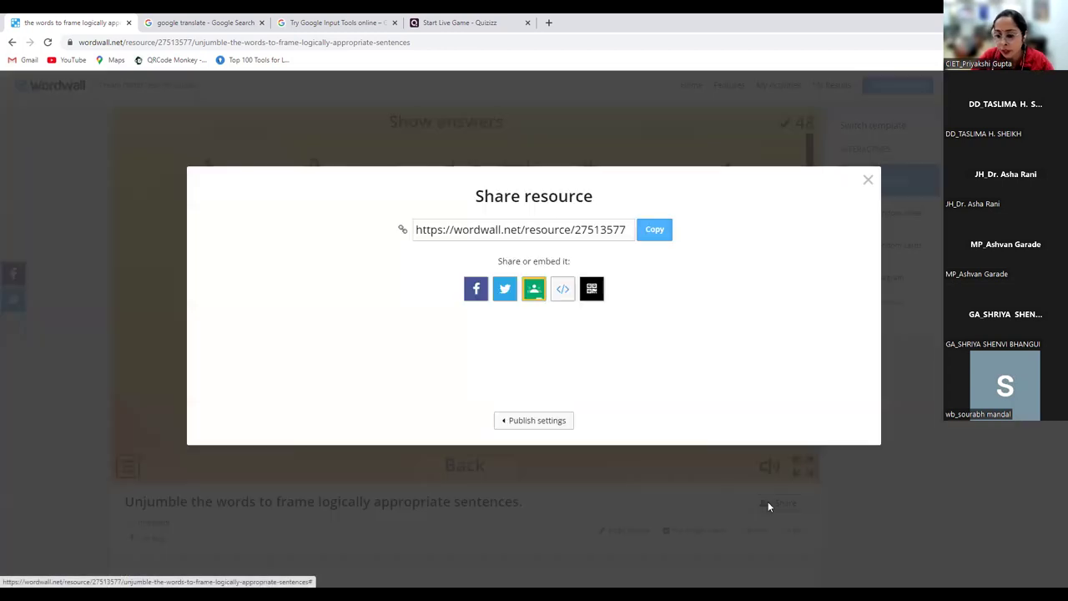
pyautogui.click(534, 420)
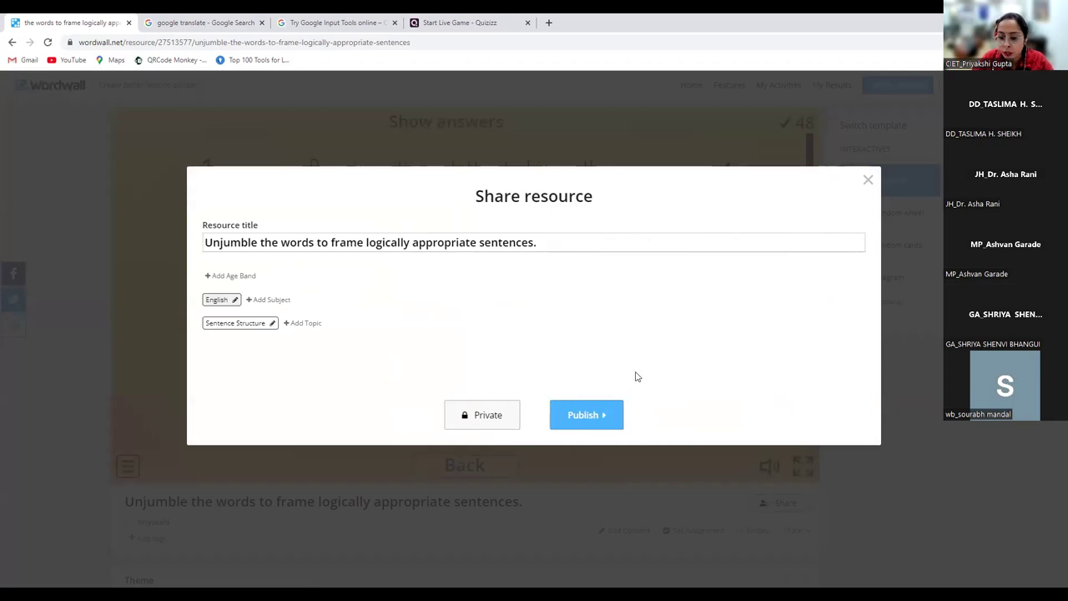
pyautogui.click(585, 417)
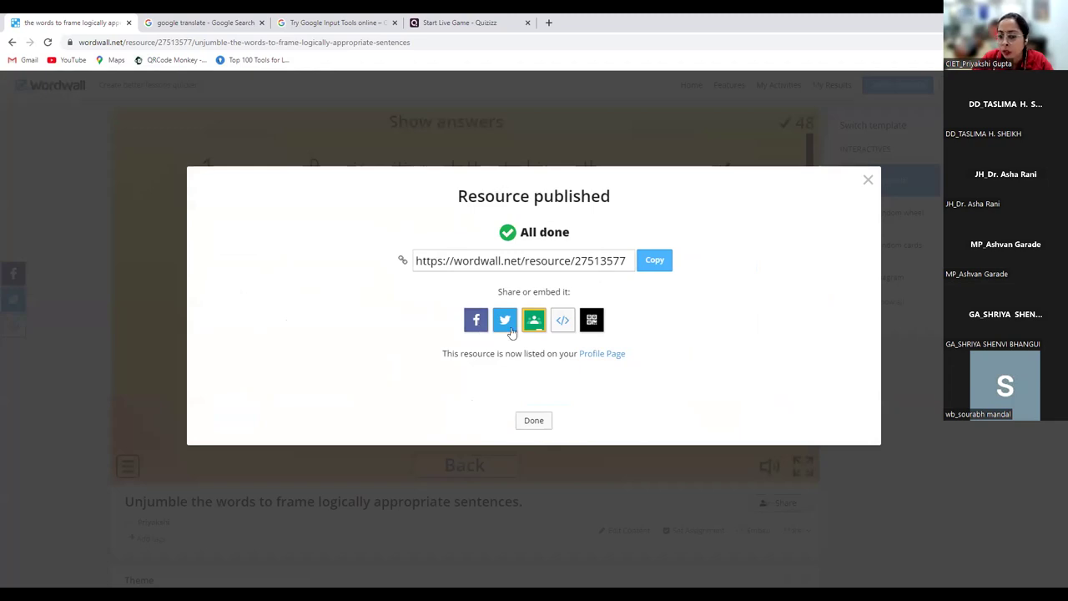
pyautogui.click(593, 325)
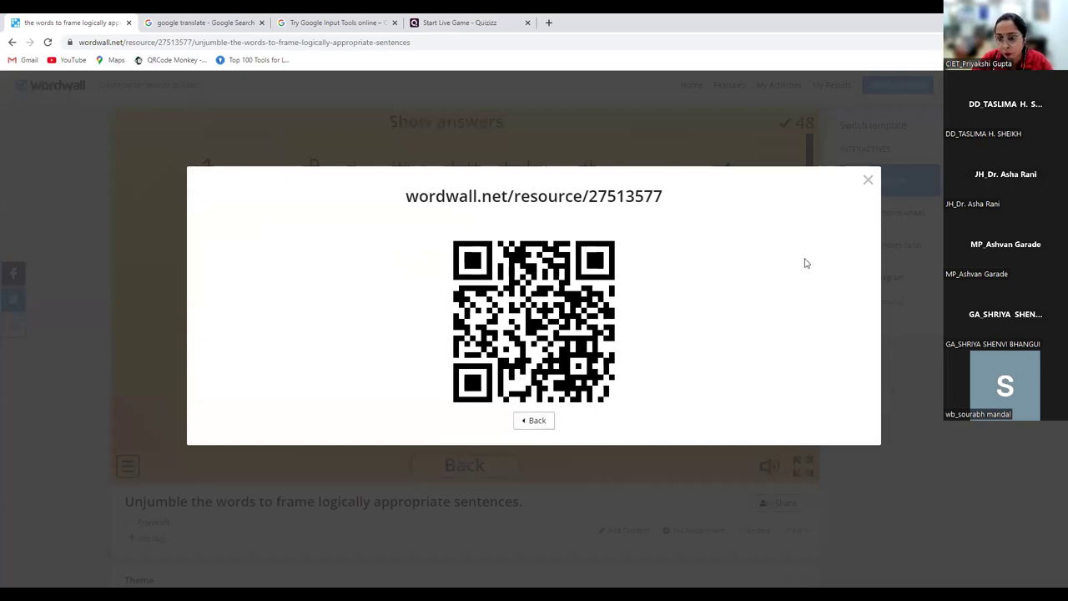
pyautogui.click(868, 180)
# Step: Edit the activity content to delete the French, Sanskrit and Odia phrases, and save the activity
pyautogui.scroll(-3, 793, 292)
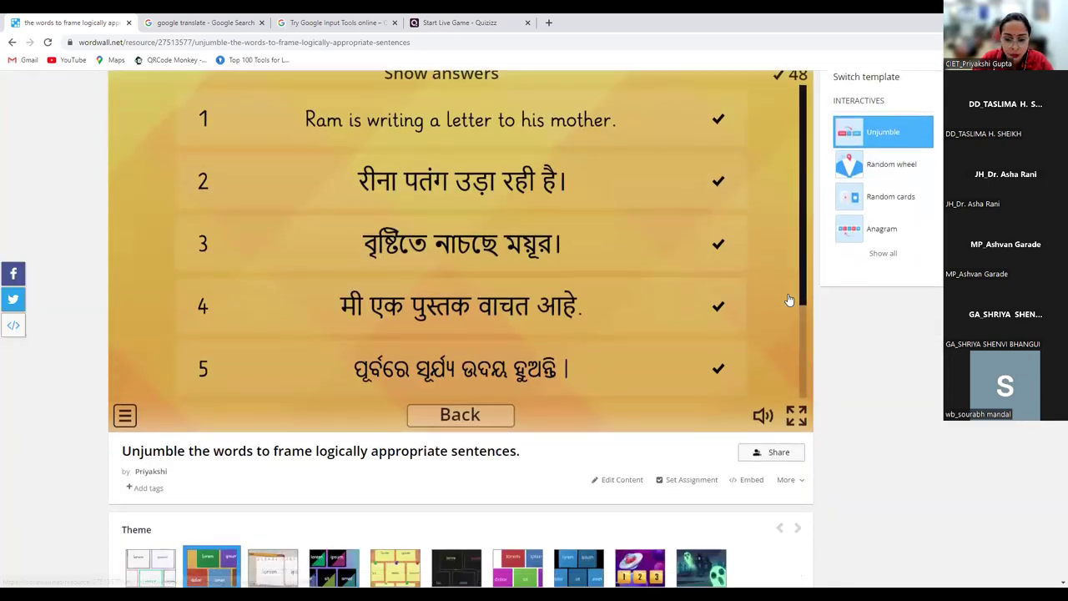
pyautogui.scroll(-3, 788, 299)
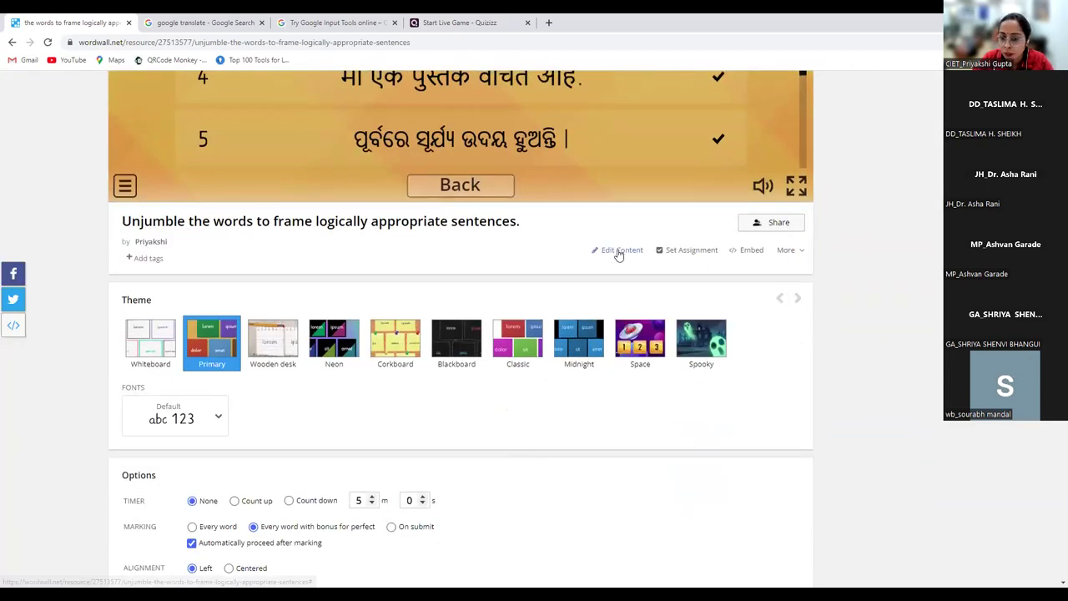
pyautogui.click(619, 252)
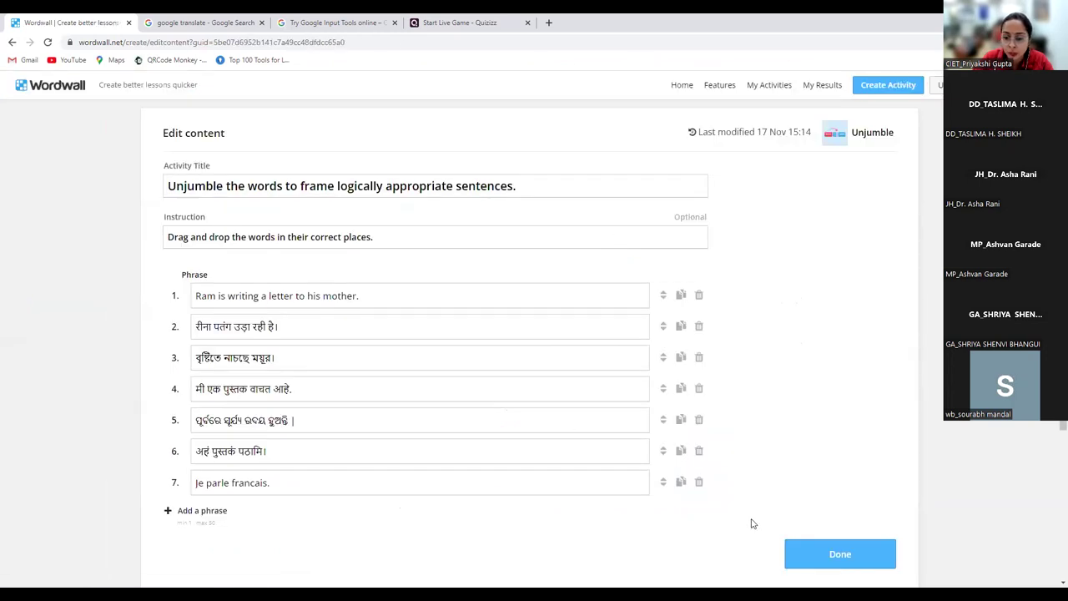
pyautogui.click(698, 481)
pyautogui.click(698, 453)
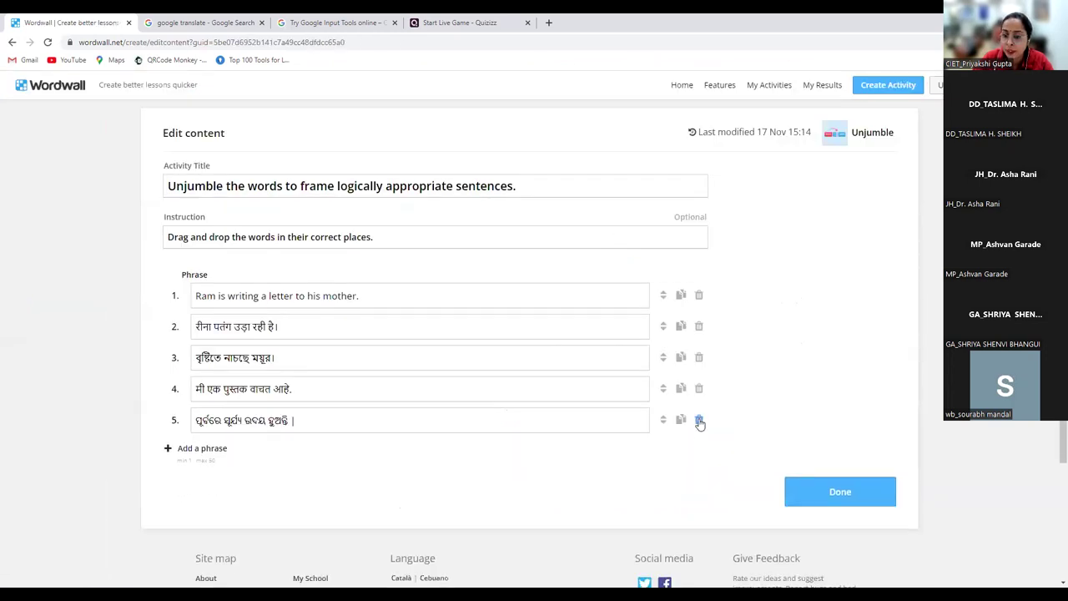
pyautogui.click(699, 419)
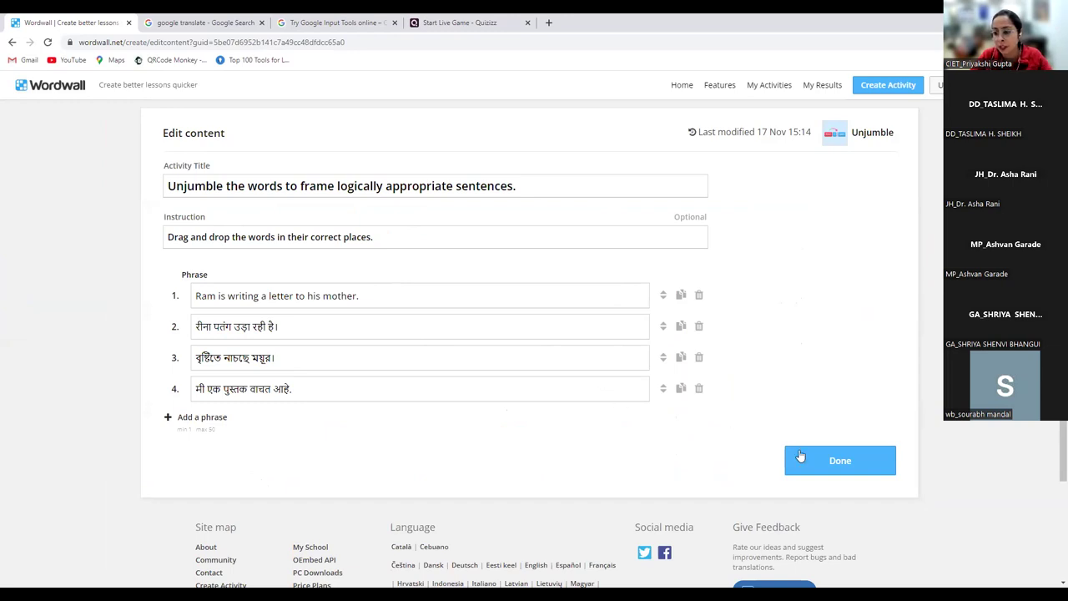
pyautogui.click(835, 469)
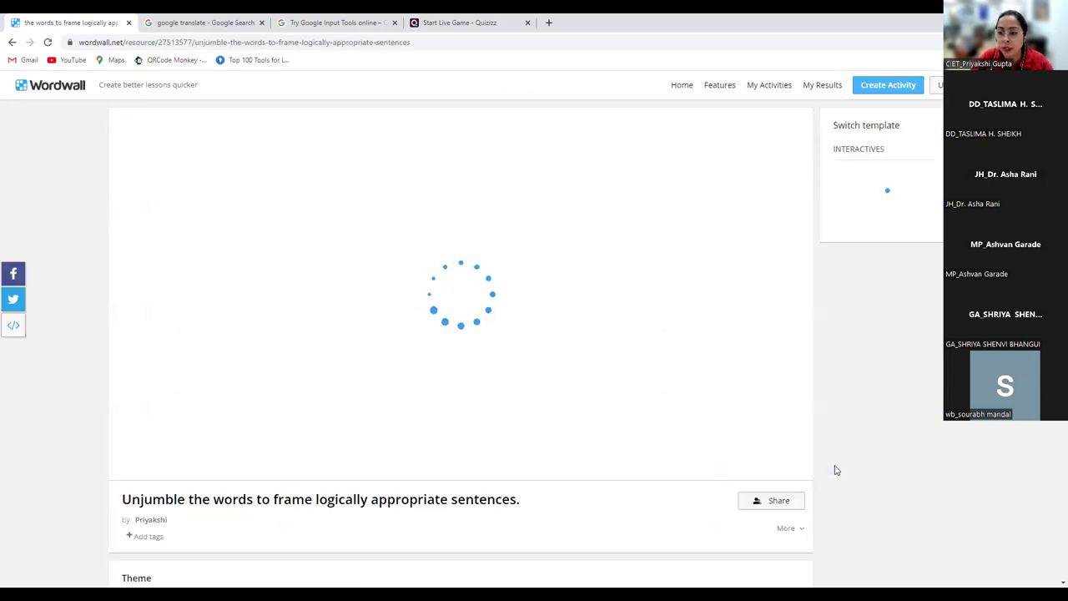
# Step: Examine the assignment setup's registration, deadline and end-of-game options without starting an assignment
pyautogui.scroll(-1, 717, 448)
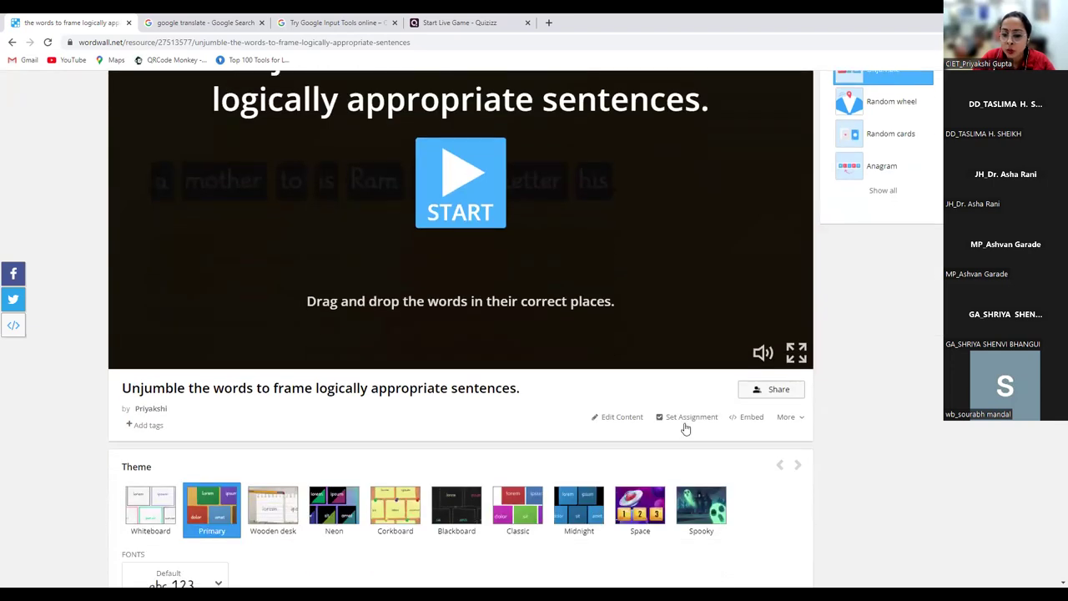
pyautogui.click(686, 419)
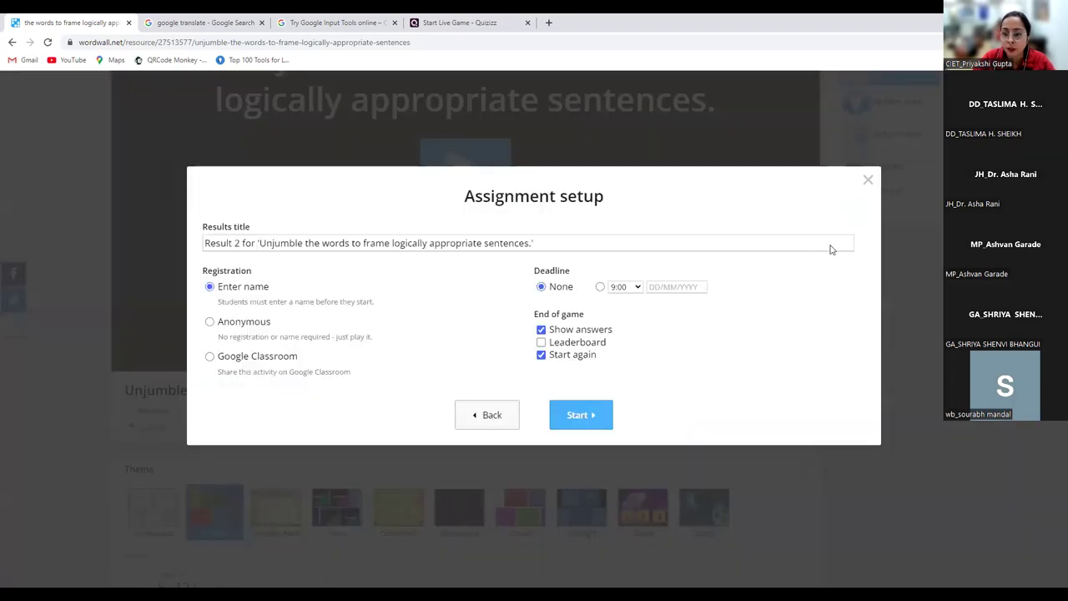
pyautogui.click(867, 180)
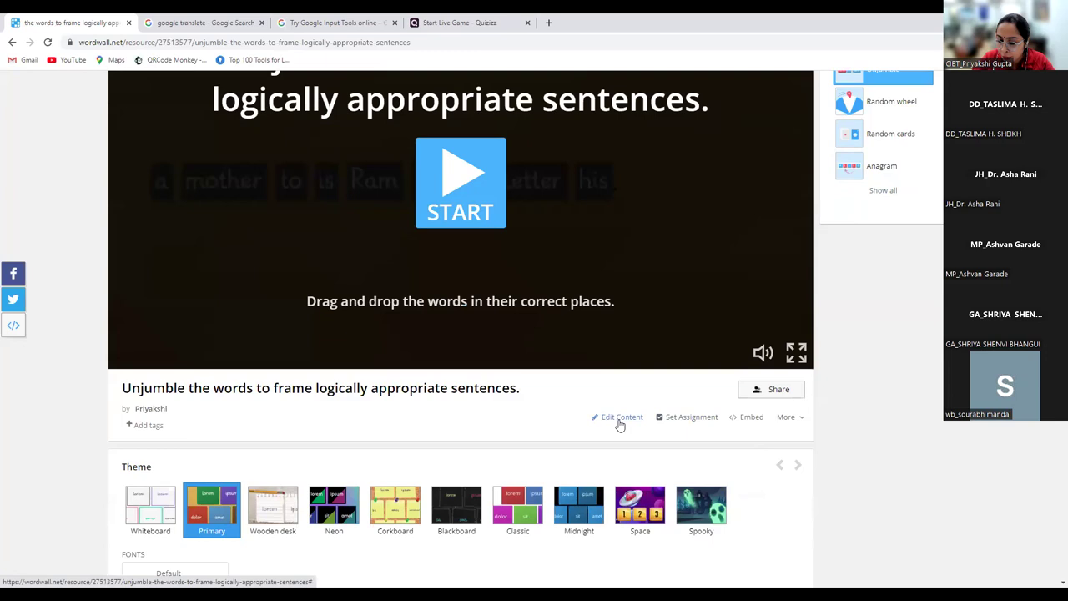
pyautogui.click(681, 418)
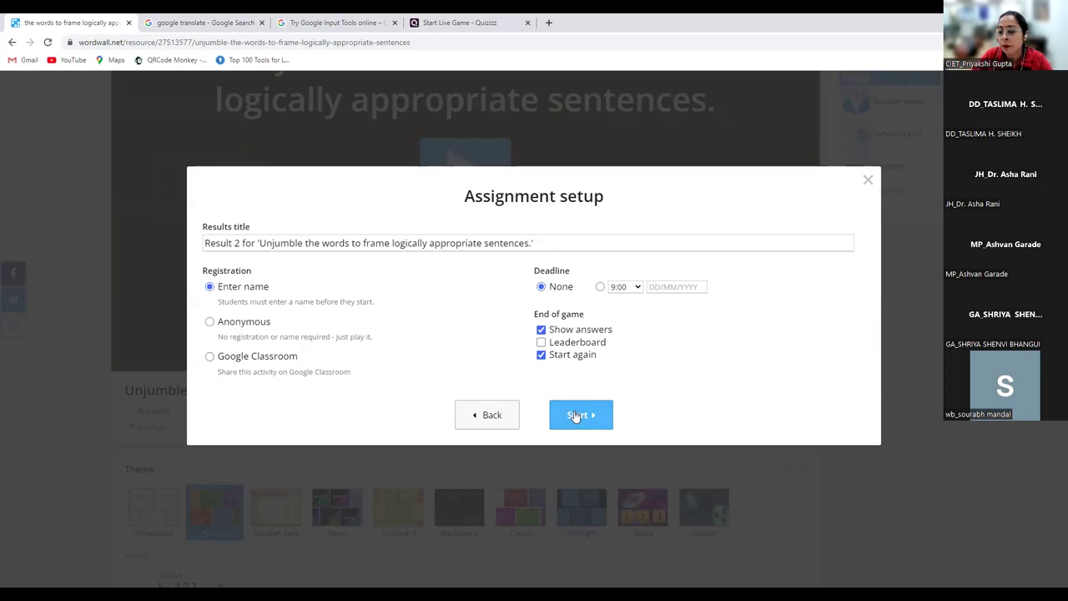
pyautogui.click(867, 180)
# Step: Review the activity's themes, game options and leaderboard settings, trying the Top 10, Top 20 and Top 40 leaderboard sizes
pyautogui.scroll(-3, 657, 319)
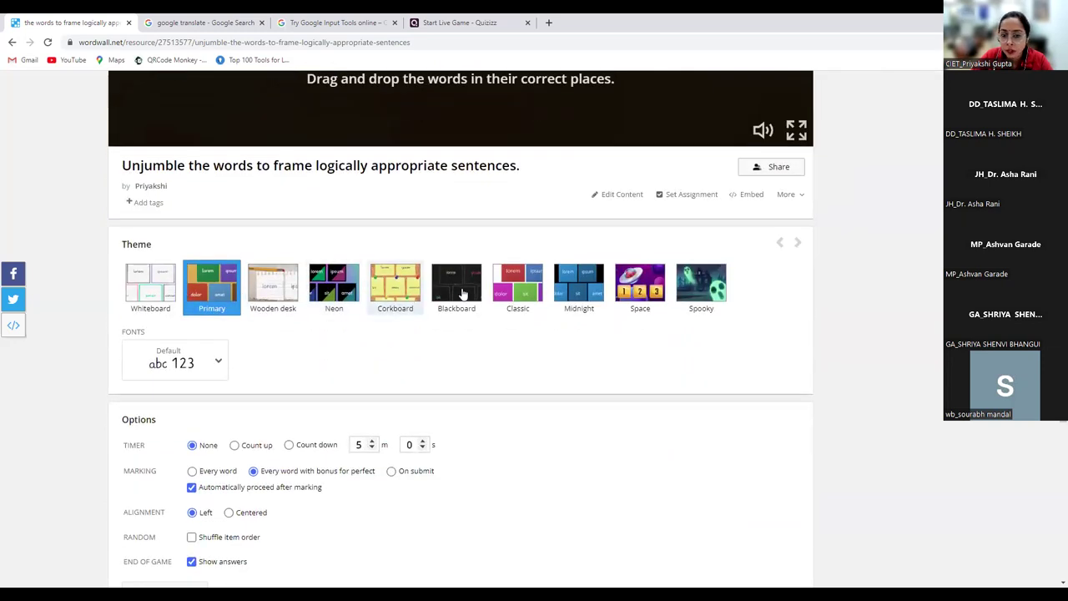
pyautogui.scroll(-2, 589, 361)
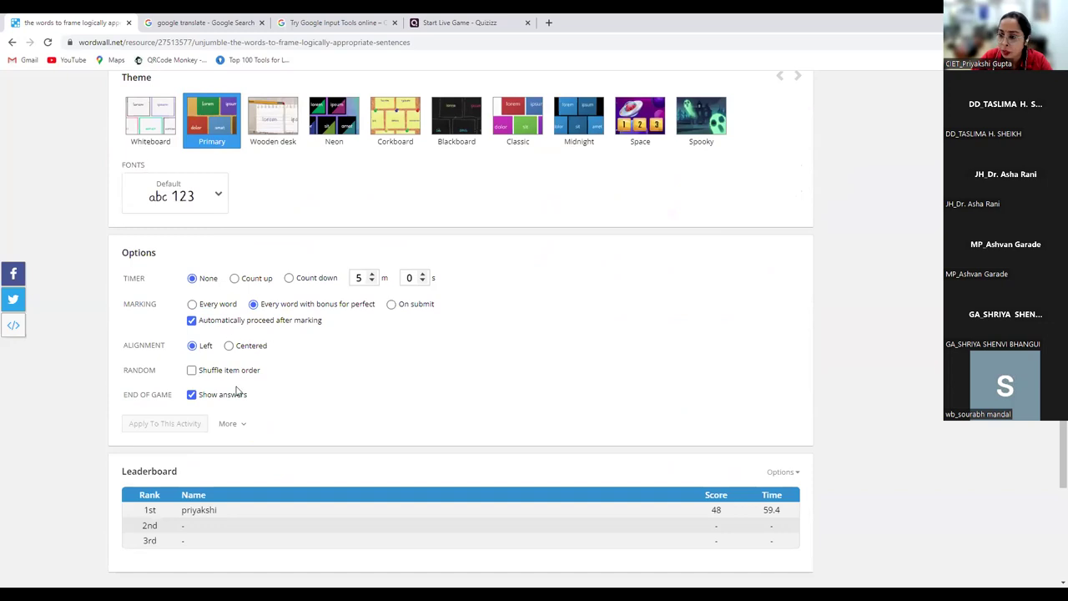
pyautogui.scroll(-2, 291, 386)
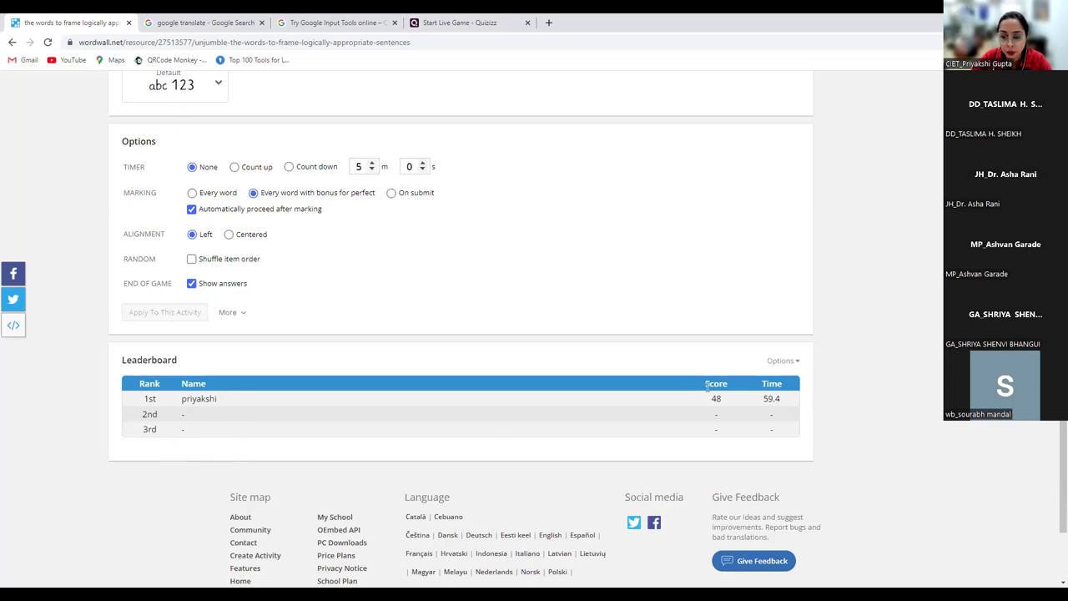
pyautogui.click(783, 361)
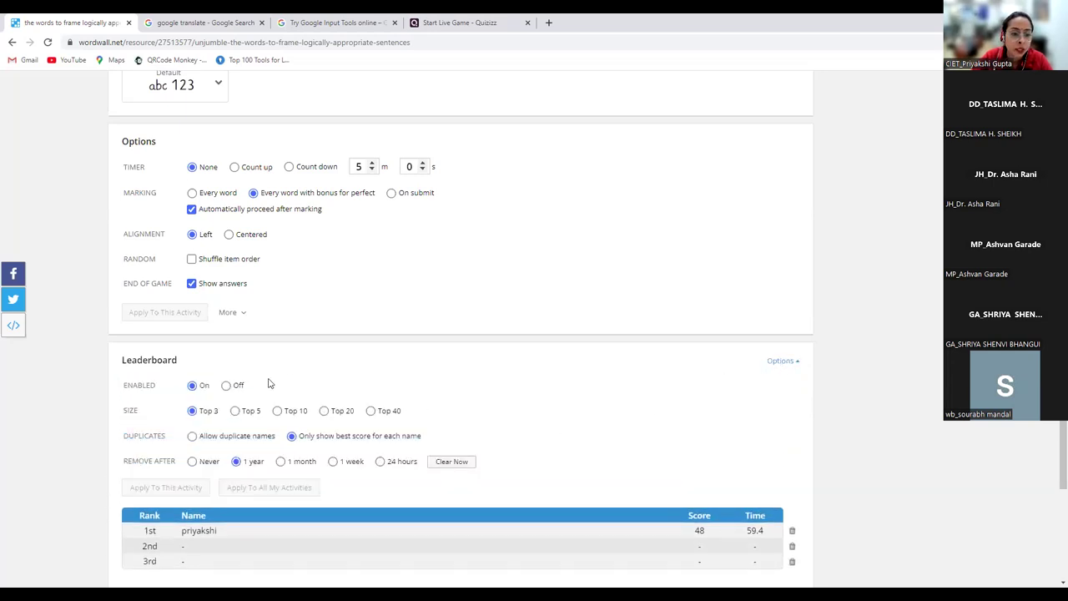
pyautogui.click(277, 413)
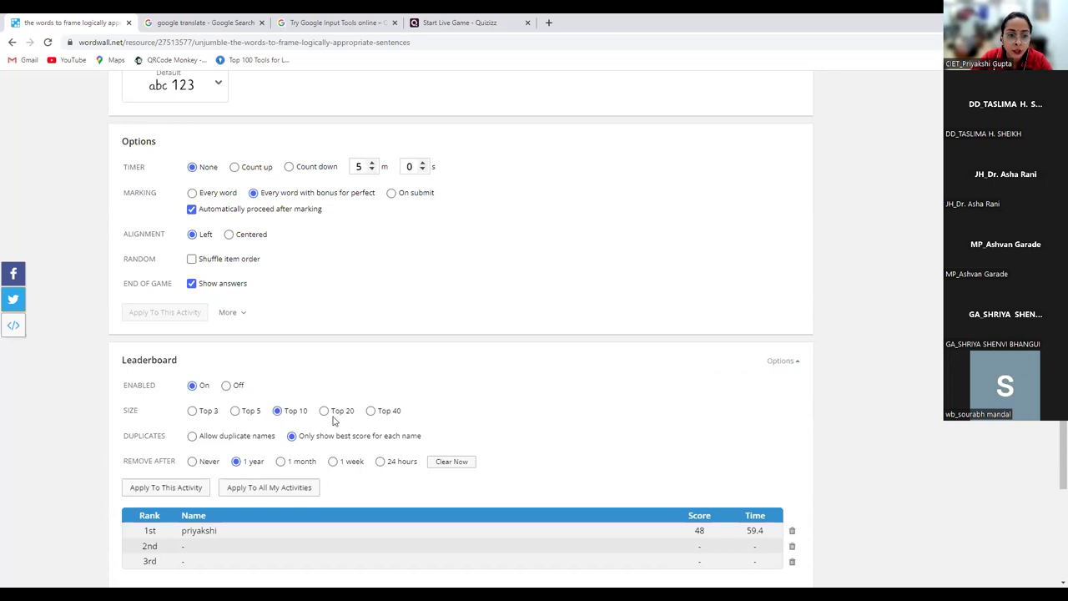
pyautogui.click(325, 412)
pyautogui.click(372, 412)
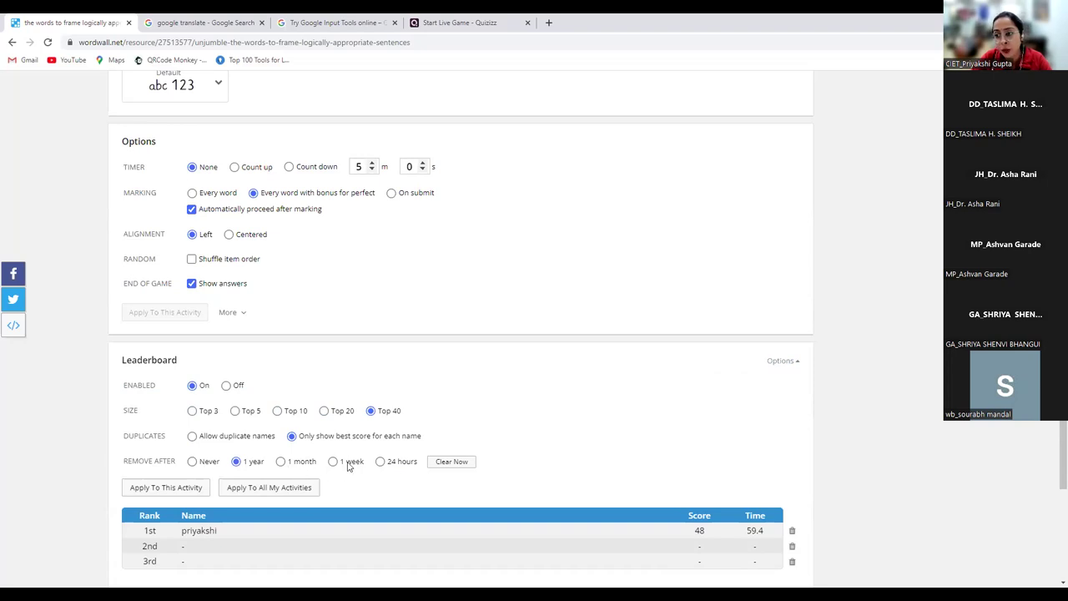
pyautogui.scroll(-3, 462, 427)
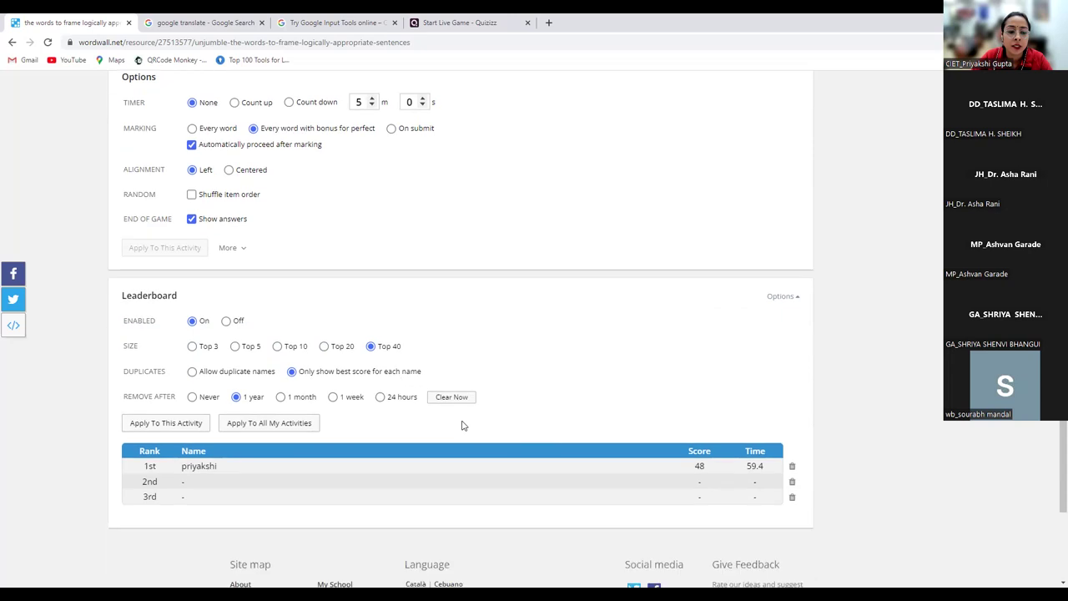
pyautogui.scroll(11, 462, 426)
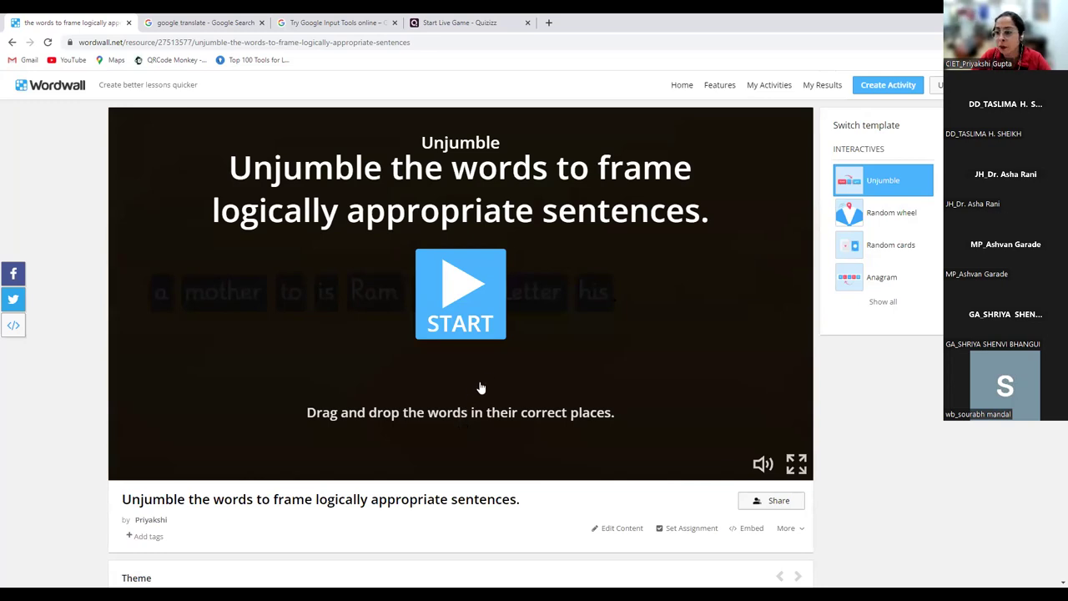
# Step: Return to the Wordwall home page, switch to Quizizz, host the Wordwall quiz in Classic mode and copy its join link
pyautogui.click(681, 94)
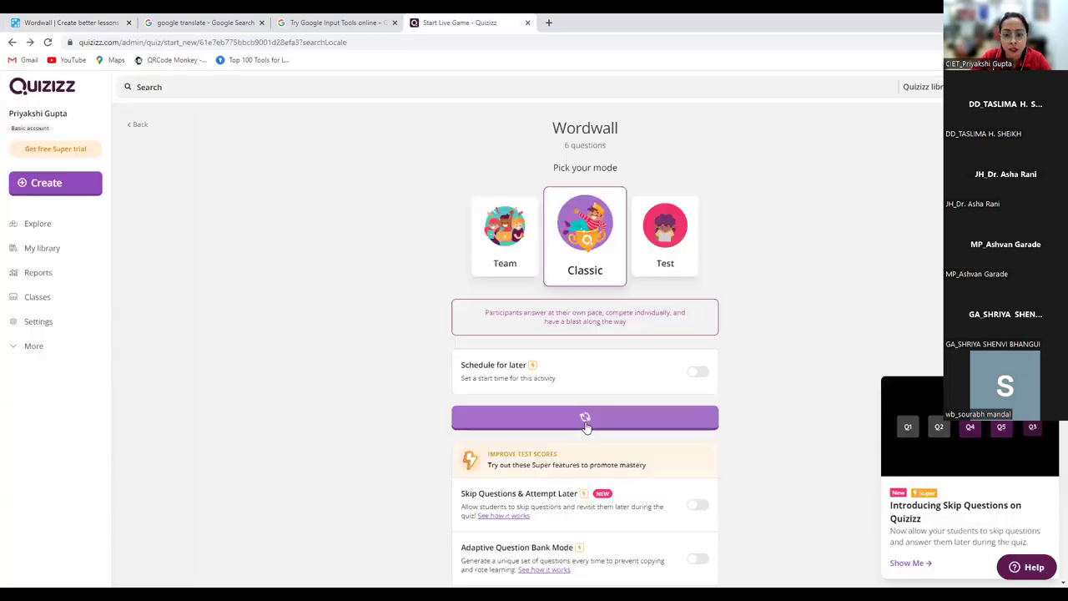
pyautogui.click(587, 421)
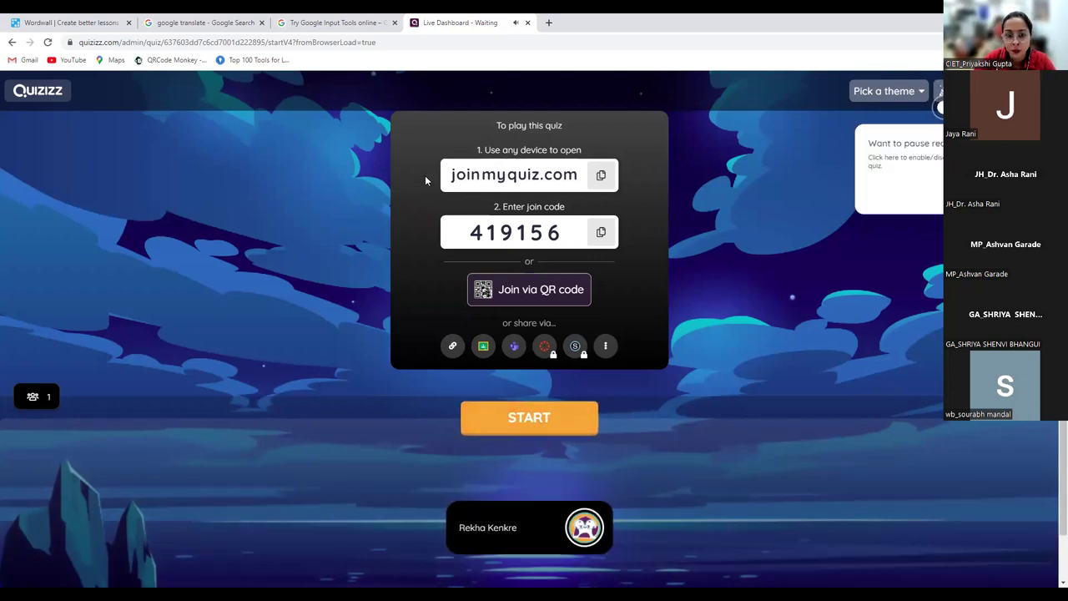
pyautogui.rightClick(483, 181)
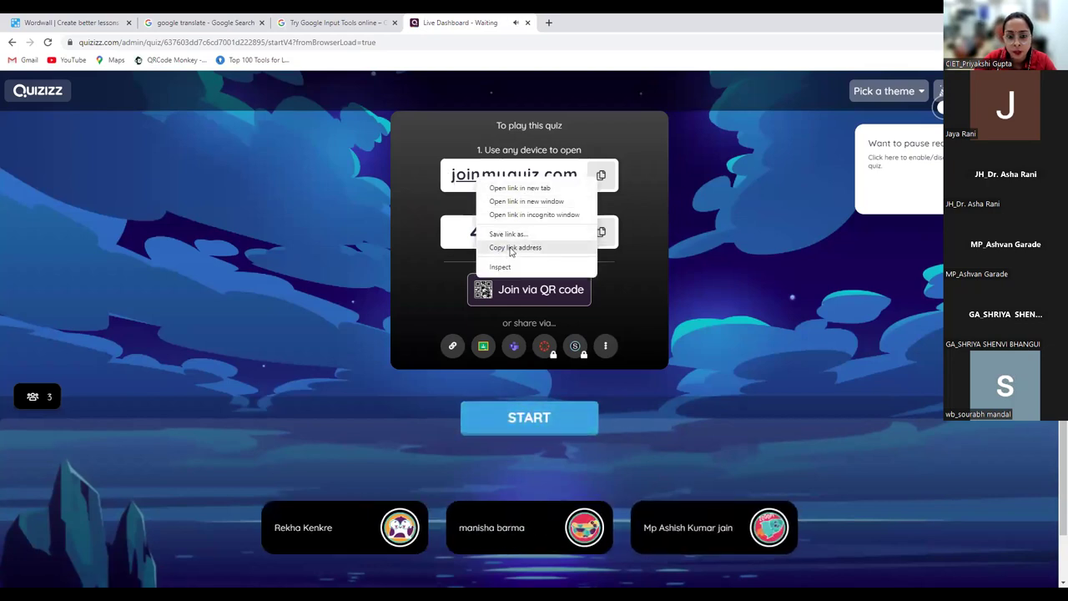